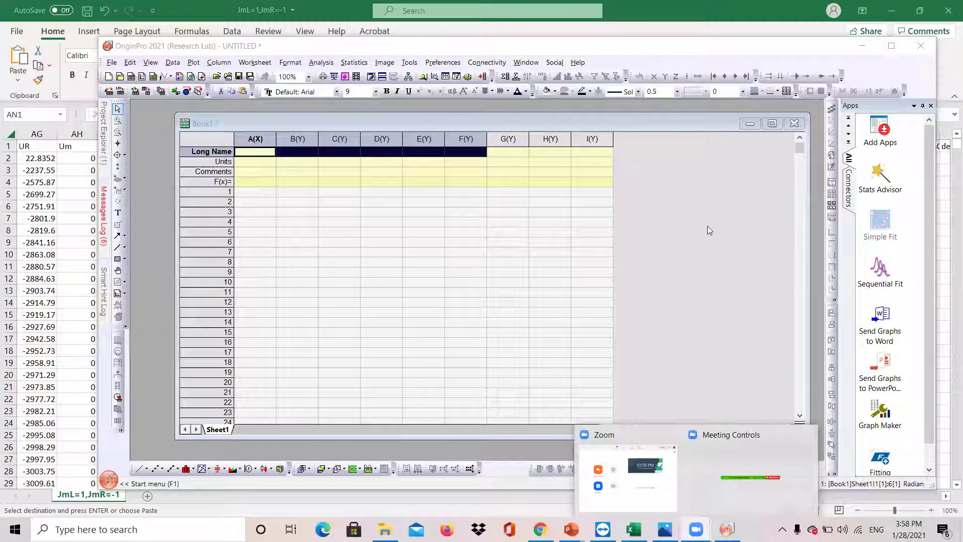
# Minimize the Excel spreadsheet and then the OriginPro window
pyautogui.click(892, 11)
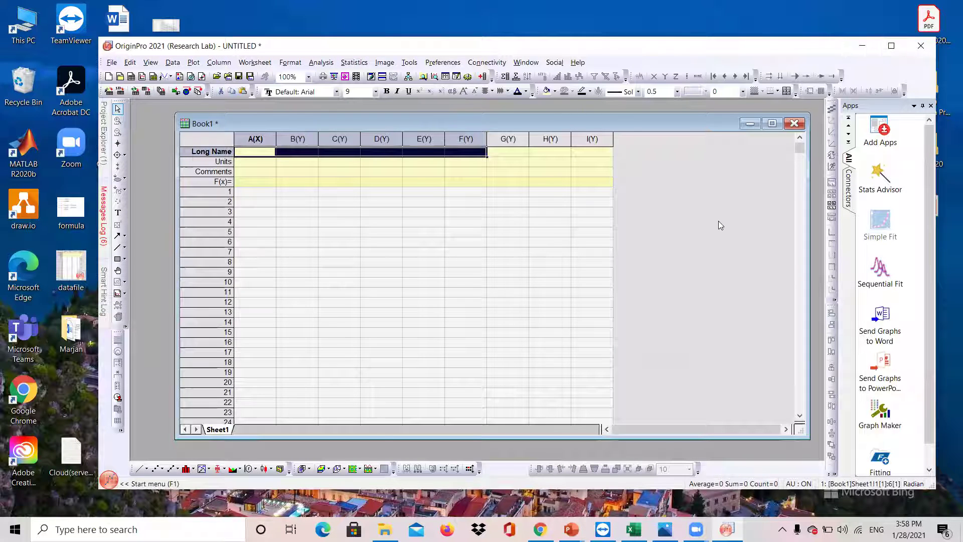
pyautogui.click(861, 46)
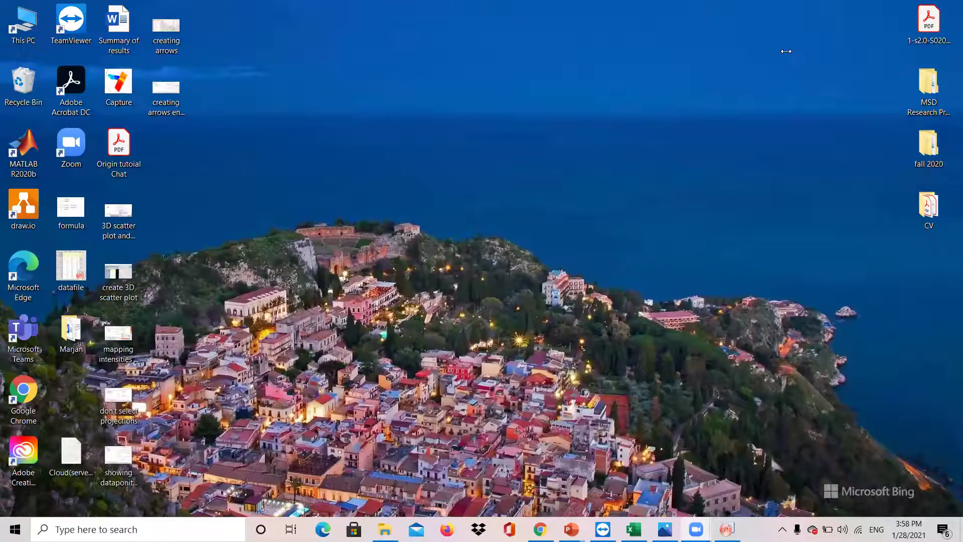
pyautogui.click(634, 530)
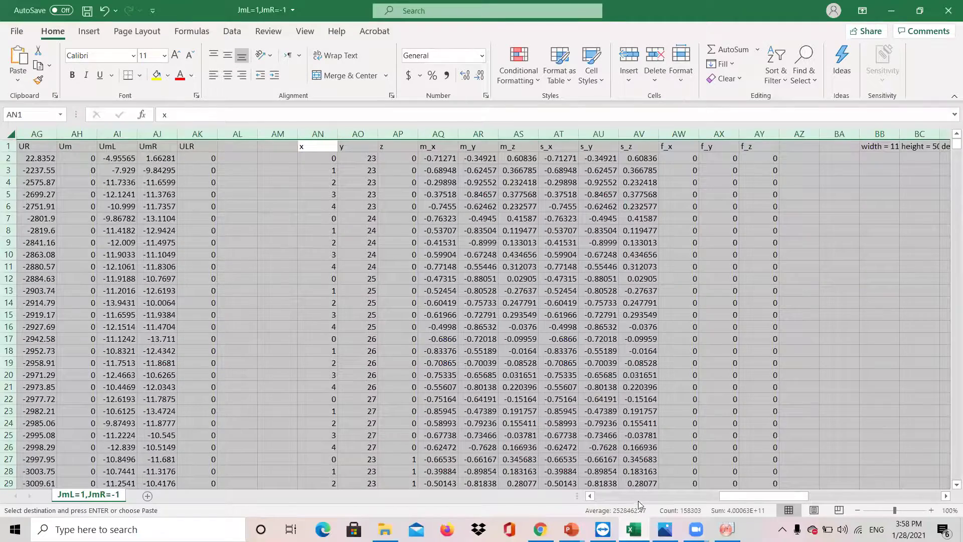
pyautogui.moveTo(638, 496); pyautogui.dragTo(592, 501)
pyautogui.click(494, 325)
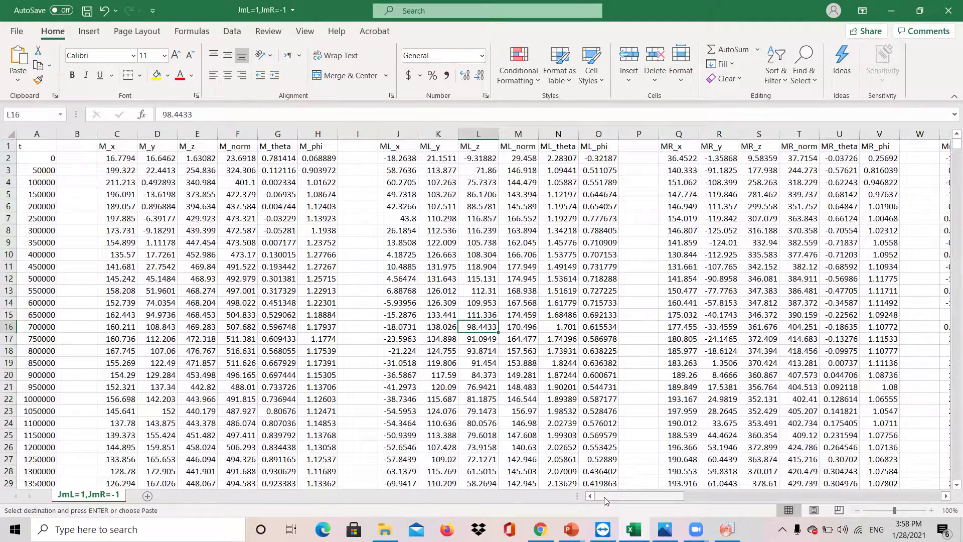
pyautogui.moveTo(606, 501); pyautogui.dragTo(715, 495)
pyautogui.click(679, 327)
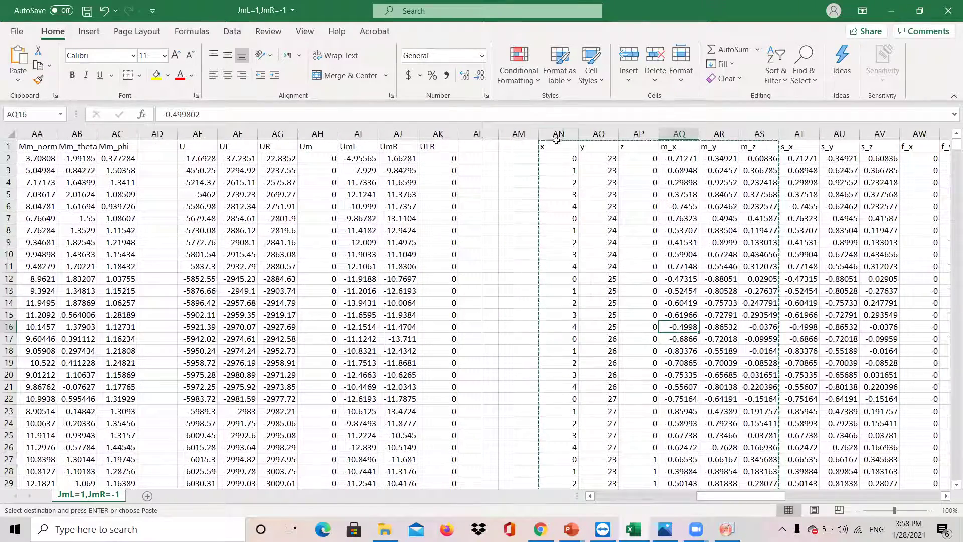
pyautogui.press('Escape')
pyautogui.click(545, 130)
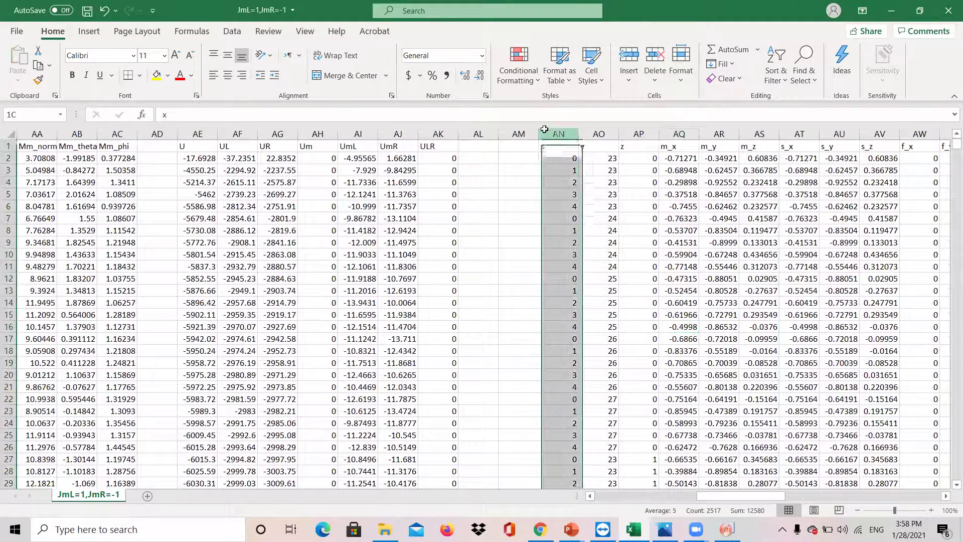
pyautogui.moveTo(544, 129); pyautogui.dragTo(638, 162)
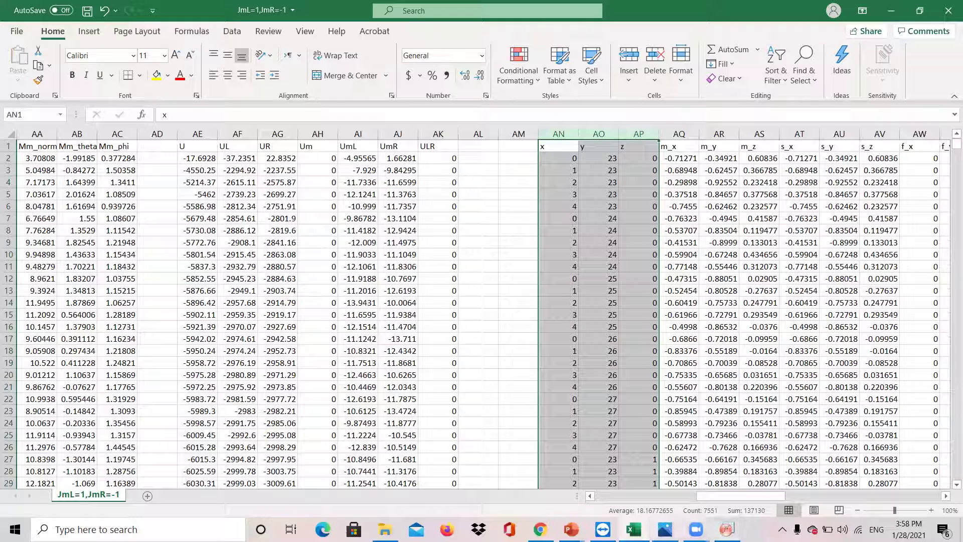
pyautogui.click(665, 529)
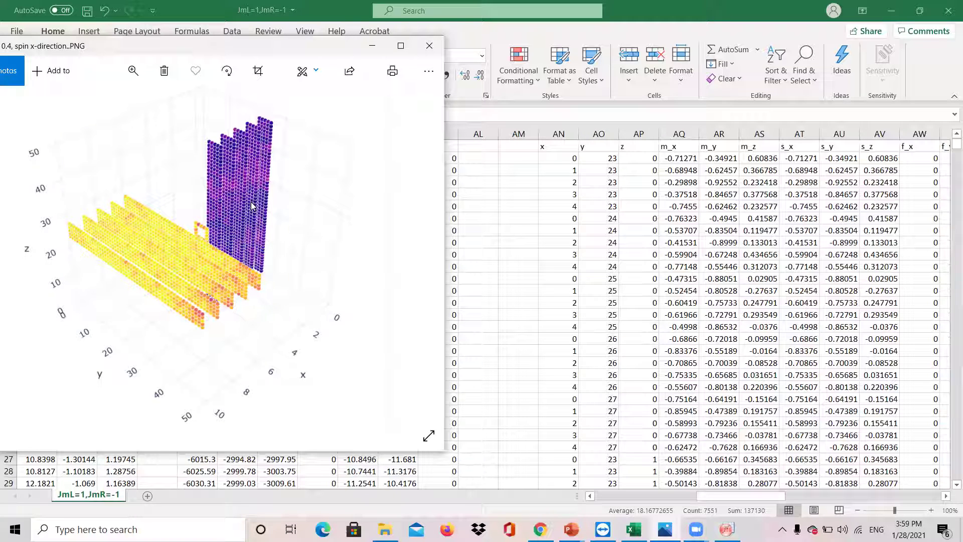
pyautogui.click(686, 133)
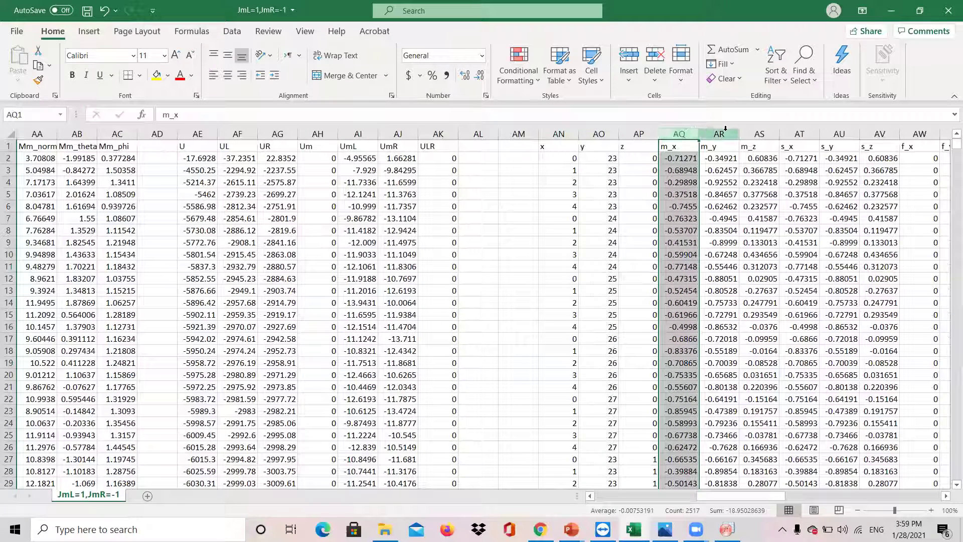
pyautogui.click(720, 134)
pyautogui.click(758, 132)
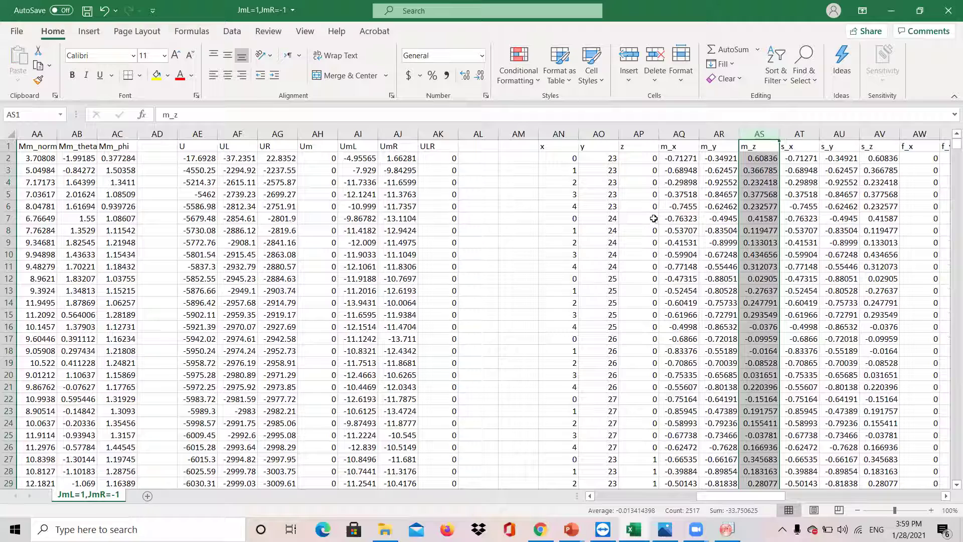
pyautogui.moveTo(556, 134); pyautogui.dragTo(679, 133)
pyautogui.click(678, 134)
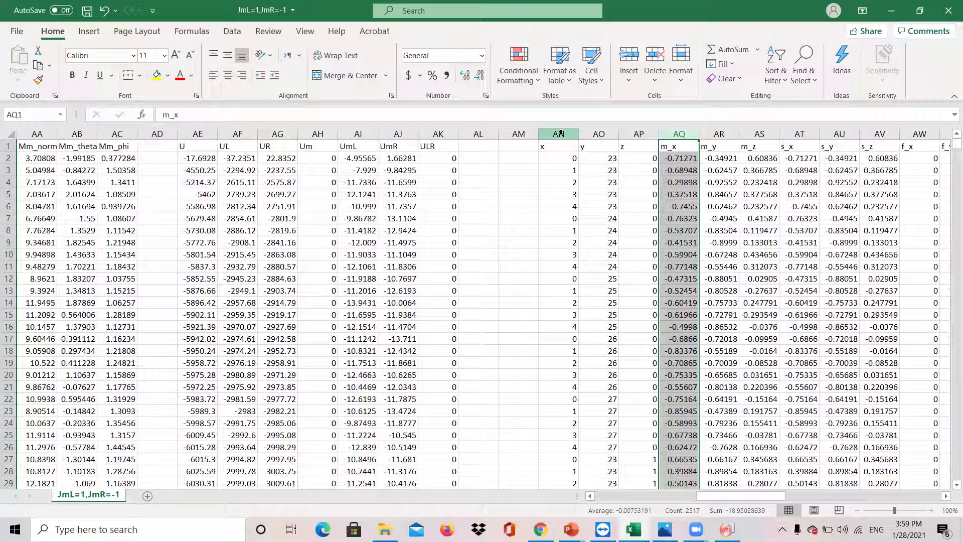
# Copy Excel columns AN:AP (x, y, z) and return to OriginPro's Book1 worksheet
pyautogui.moveTo(561, 133); pyautogui.dragTo(639, 133)
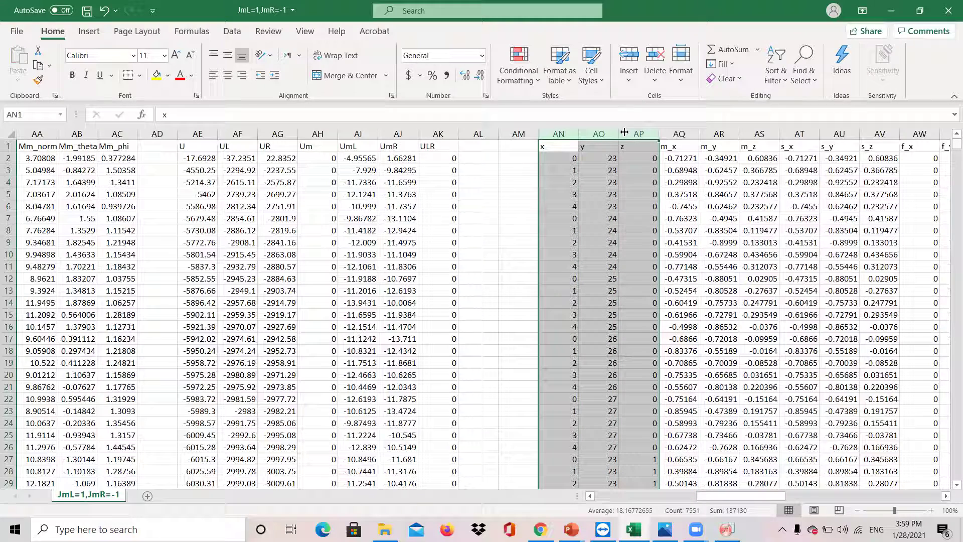
pyautogui.rightClick(616, 169)
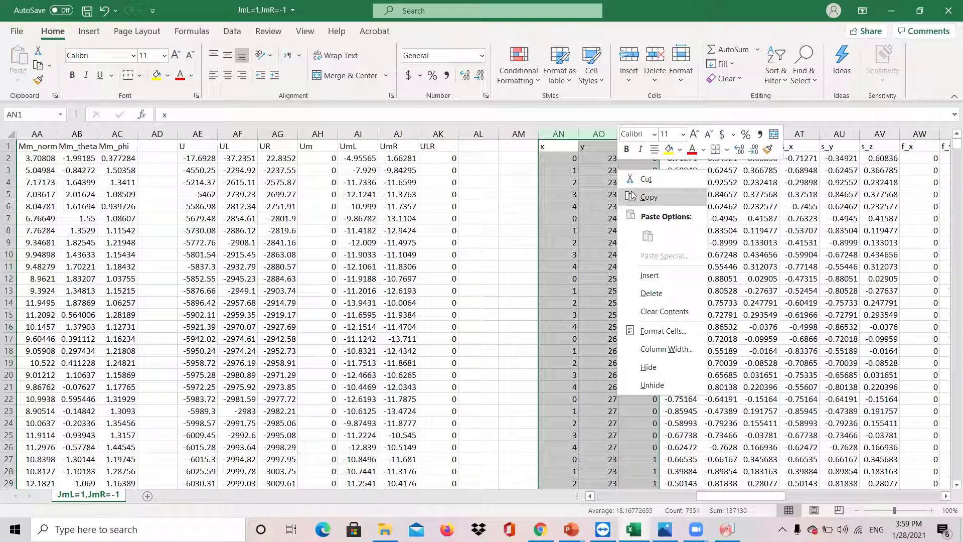
pyautogui.click(632, 191)
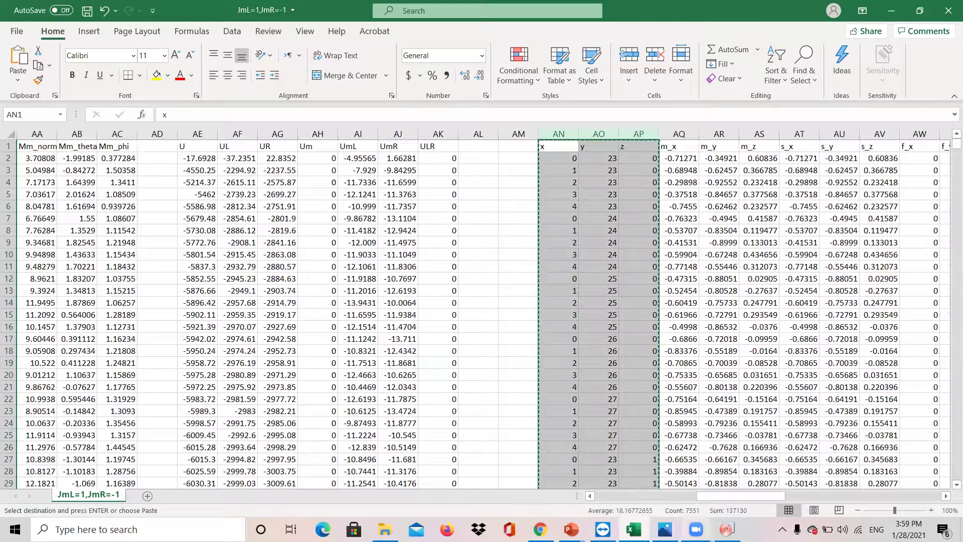
pyautogui.hotkey('alt', 'Tab')
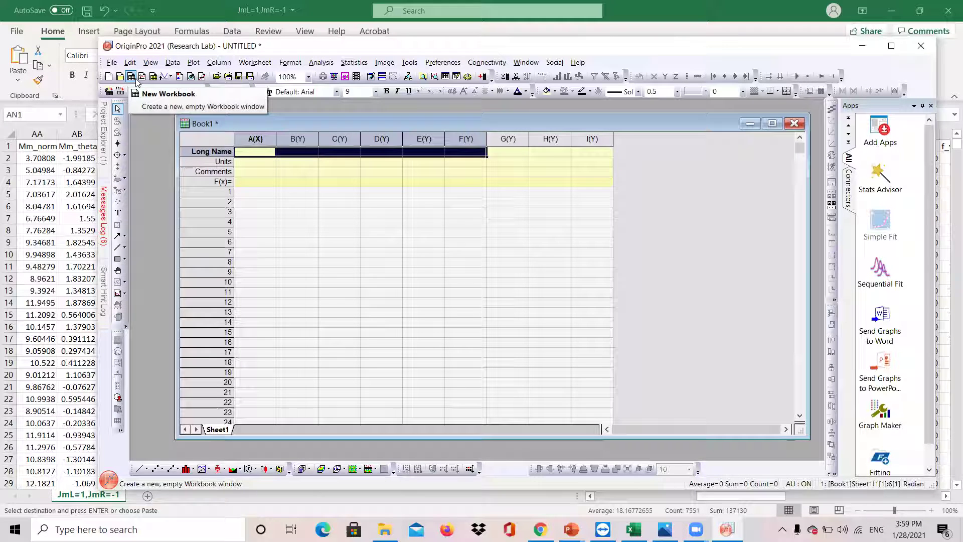
# Paste x, y, z into columns A–C, moving the labels from the F(x)= row to Long Name
pyautogui.click(252, 182)
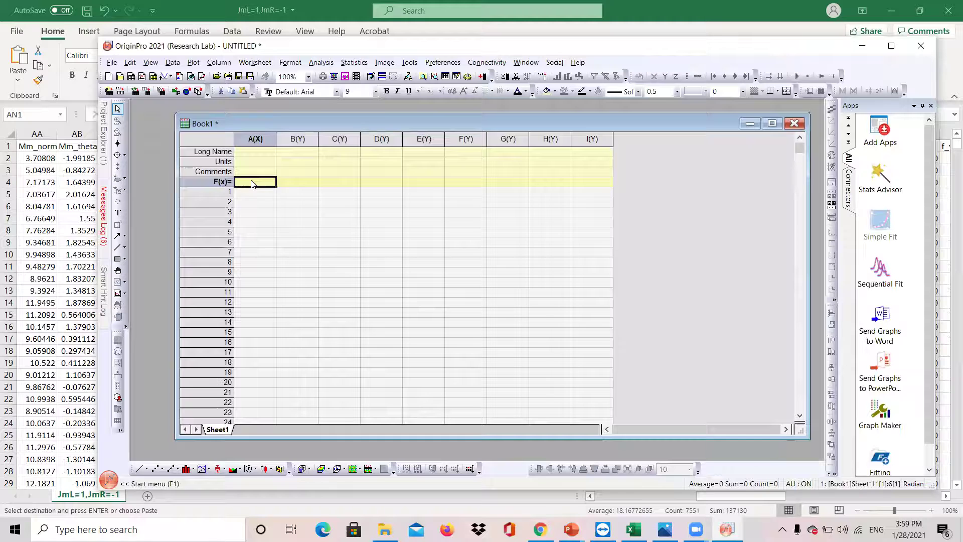
pyautogui.hotkey('ctrl', 'v')
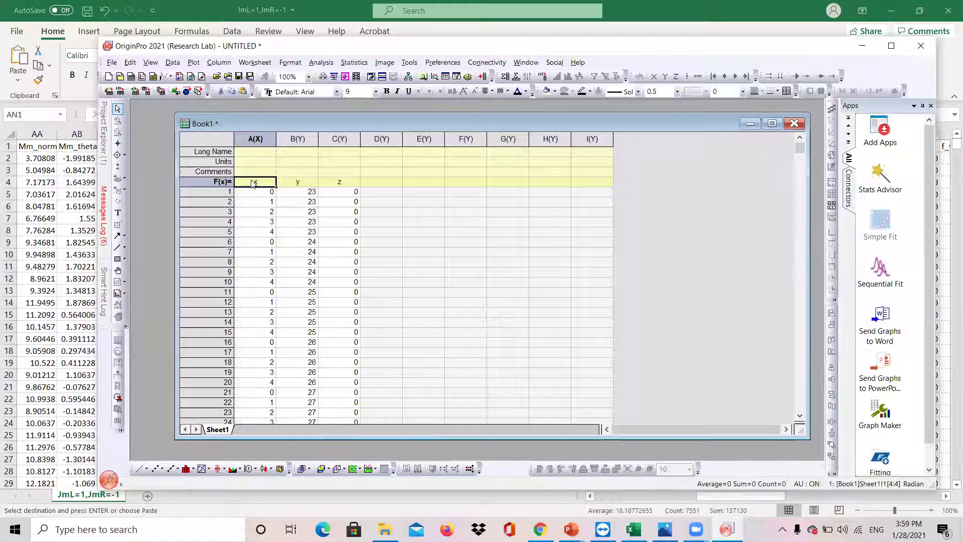
pyautogui.moveTo(258, 182); pyautogui.dragTo(335, 183)
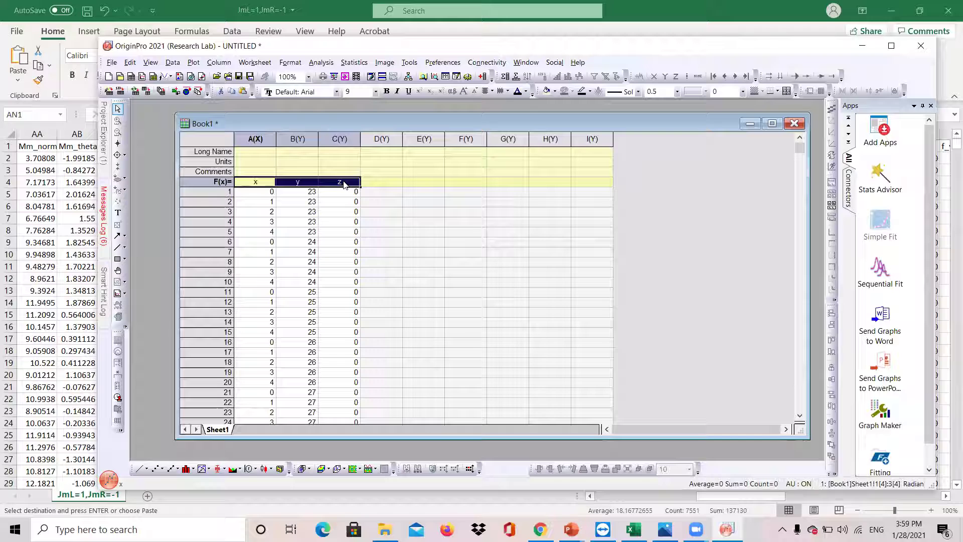
pyautogui.click(257, 153)
pyautogui.hotkey('ctrl', 'v')
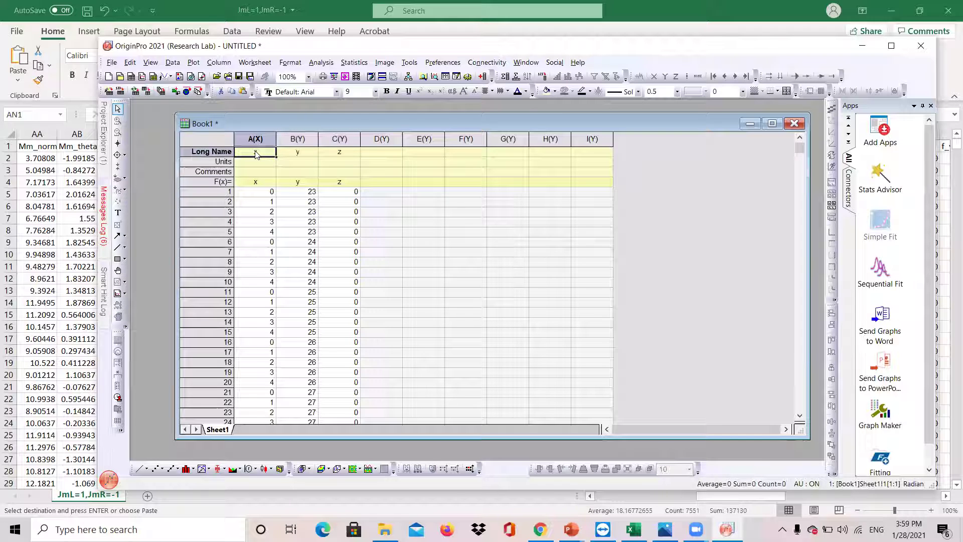
pyautogui.moveTo(258, 183); pyautogui.dragTo(330, 184)
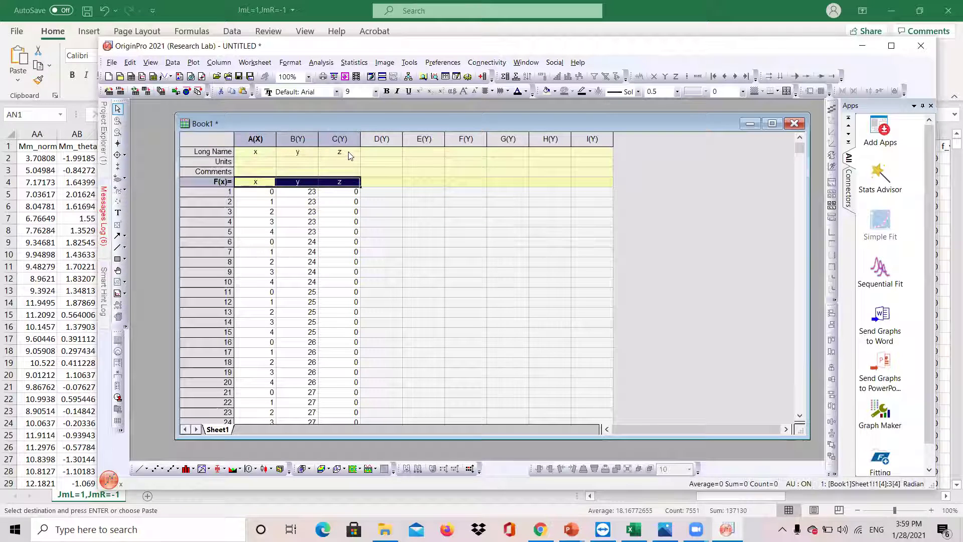
pyautogui.click(373, 206)
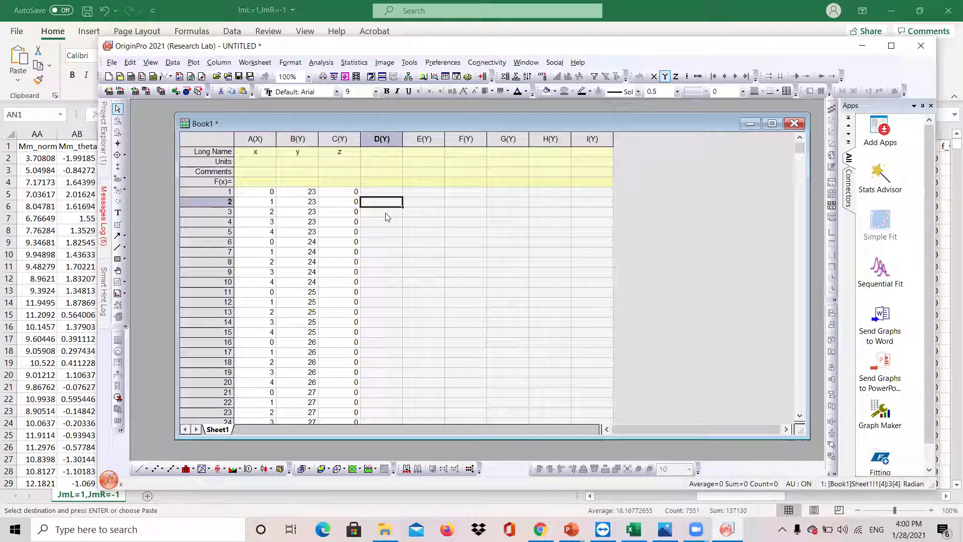
# Cancel the old copy in Excel, copy the m_x column (AQ), and return to OriginPro
pyautogui.click(633, 25)
pyautogui.click(718, 254)
pyautogui.press('Escape')
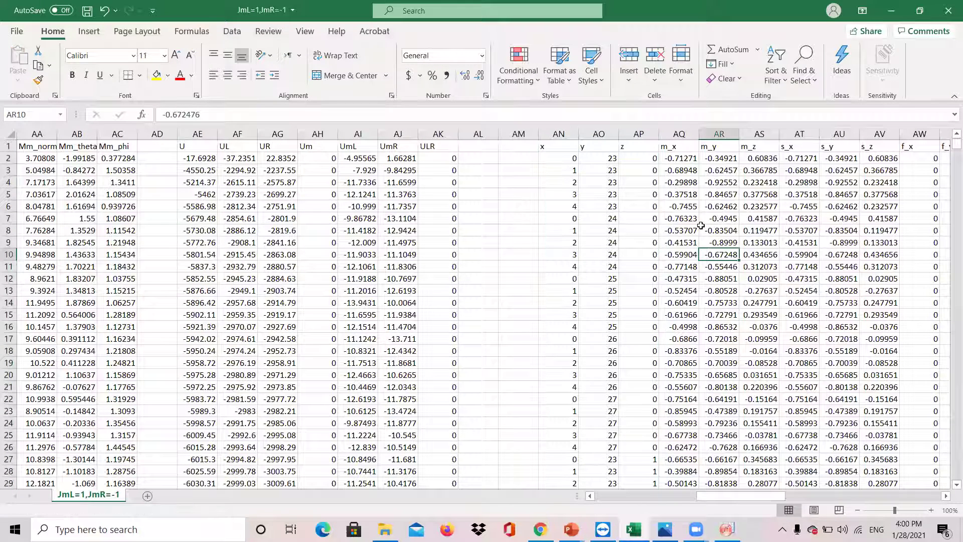
pyautogui.click(680, 134)
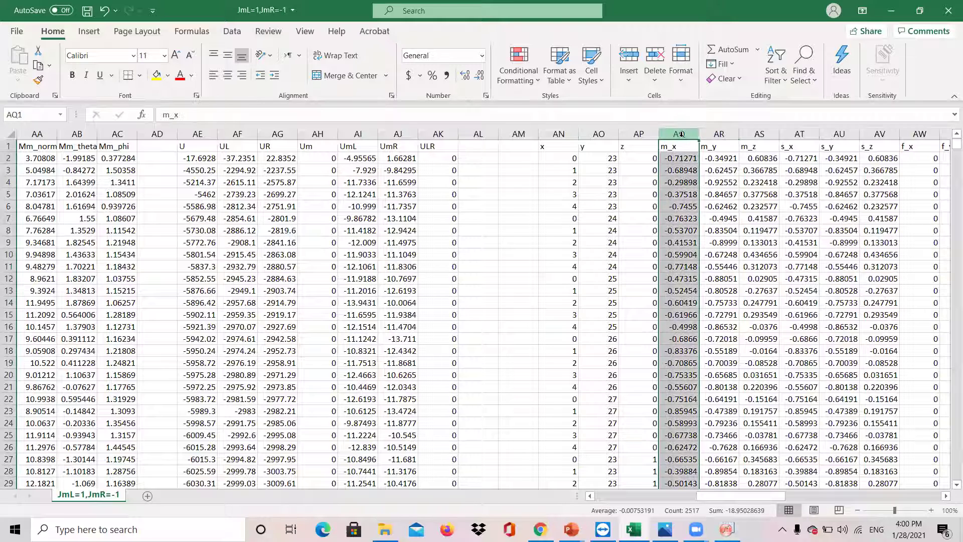
pyautogui.click(721, 134)
pyautogui.click(760, 134)
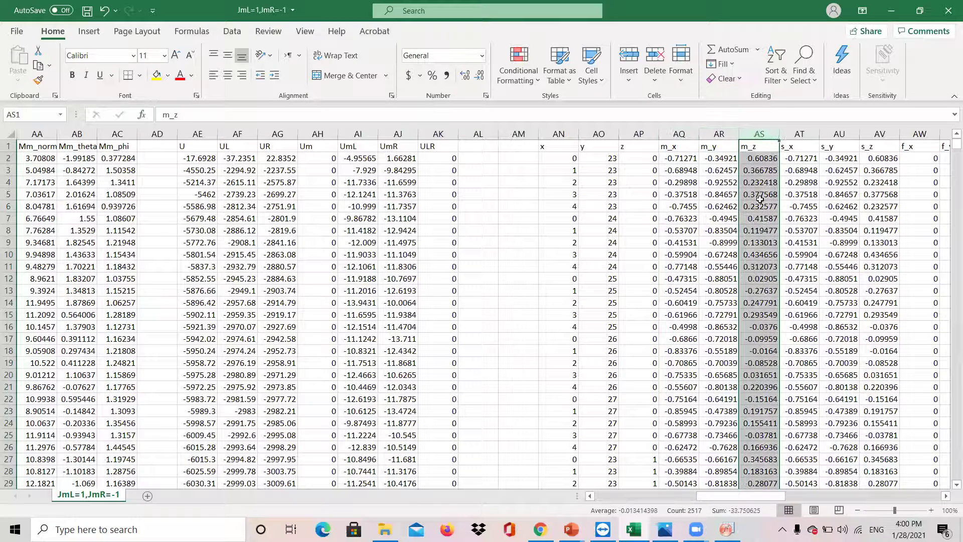
pyautogui.click(672, 131)
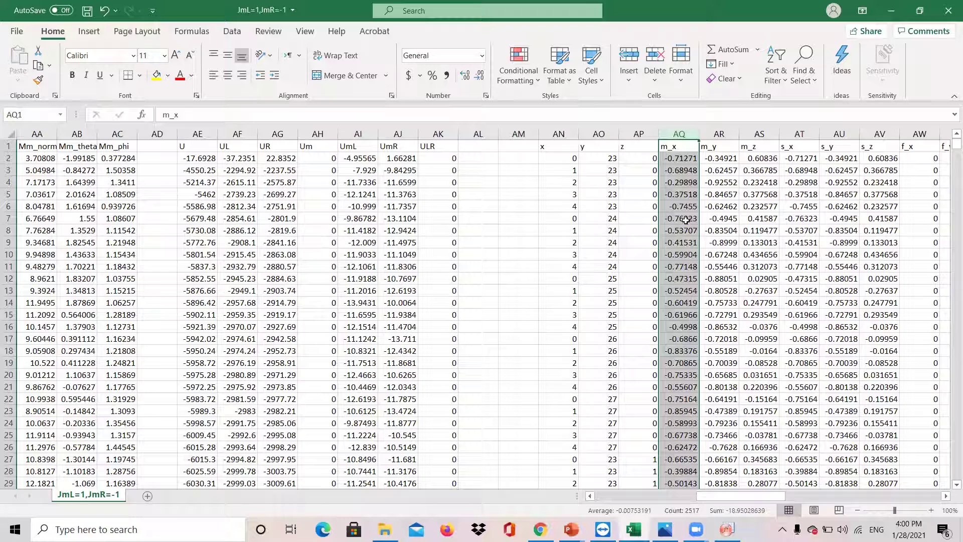
pyautogui.rightClick(677, 163)
pyautogui.click(690, 191)
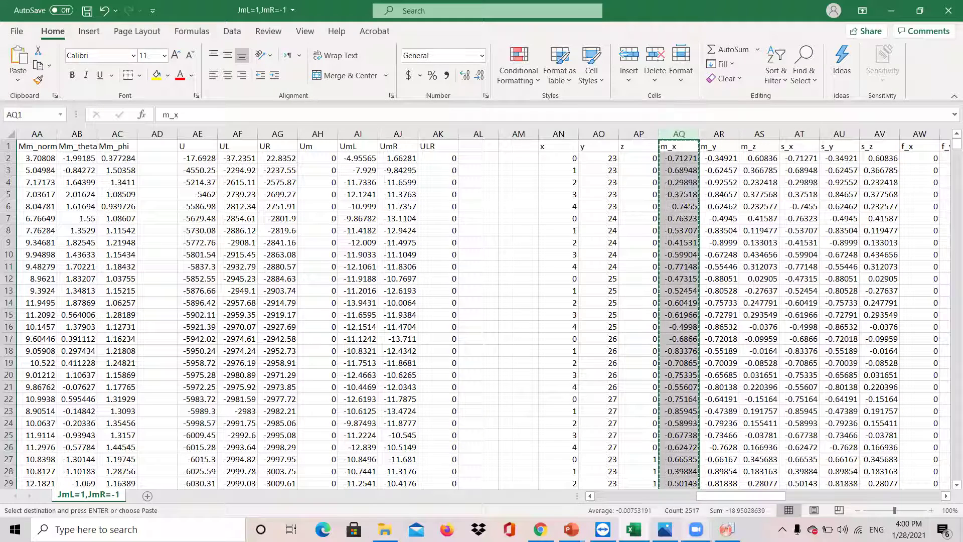
pyautogui.click(727, 530)
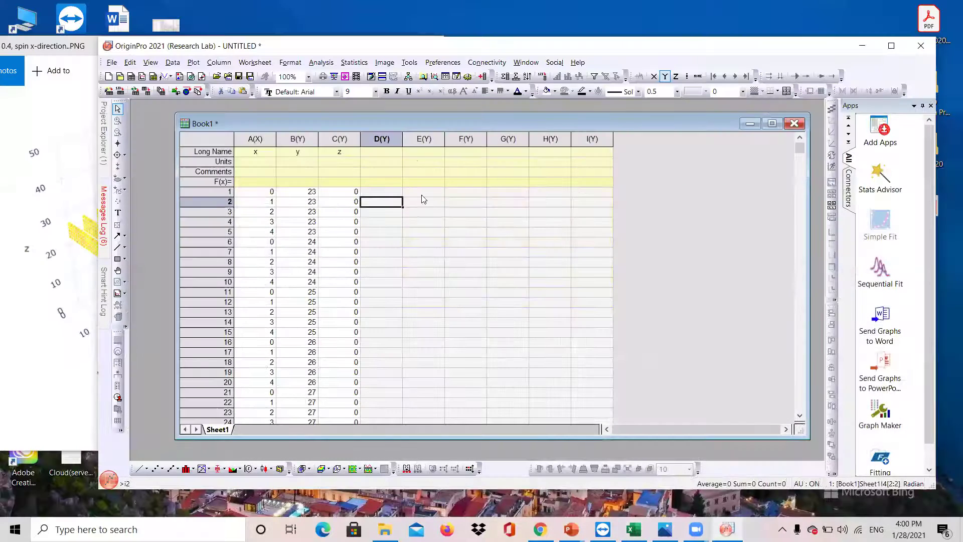
# Paste the m_x values into column G and give it the long name m_x
pyautogui.click(503, 185)
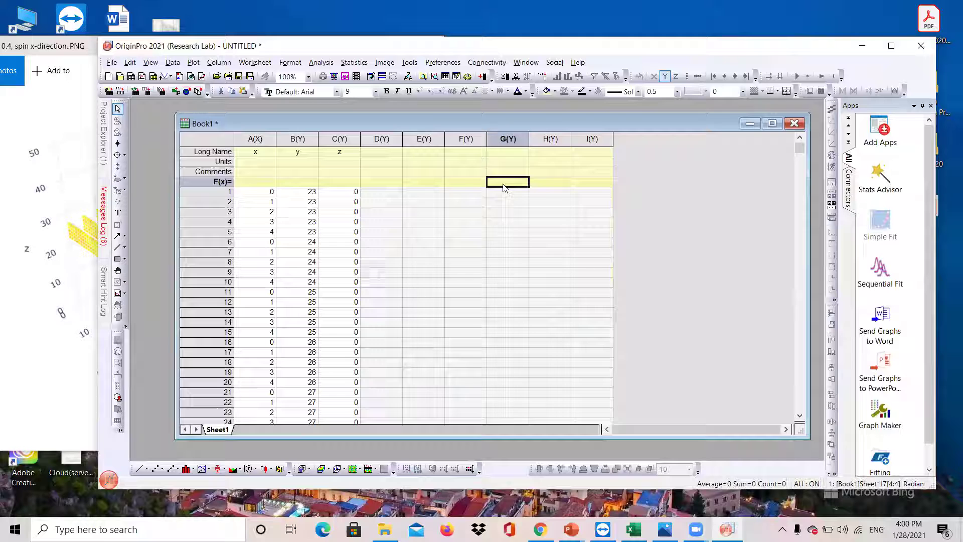
pyautogui.hotkey('ctrl', 'v')
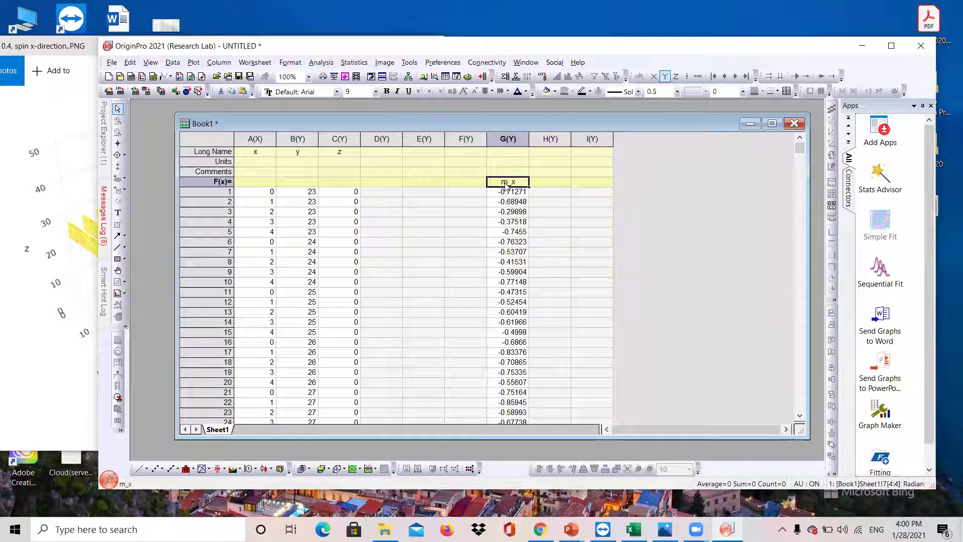
pyautogui.press('Delete')
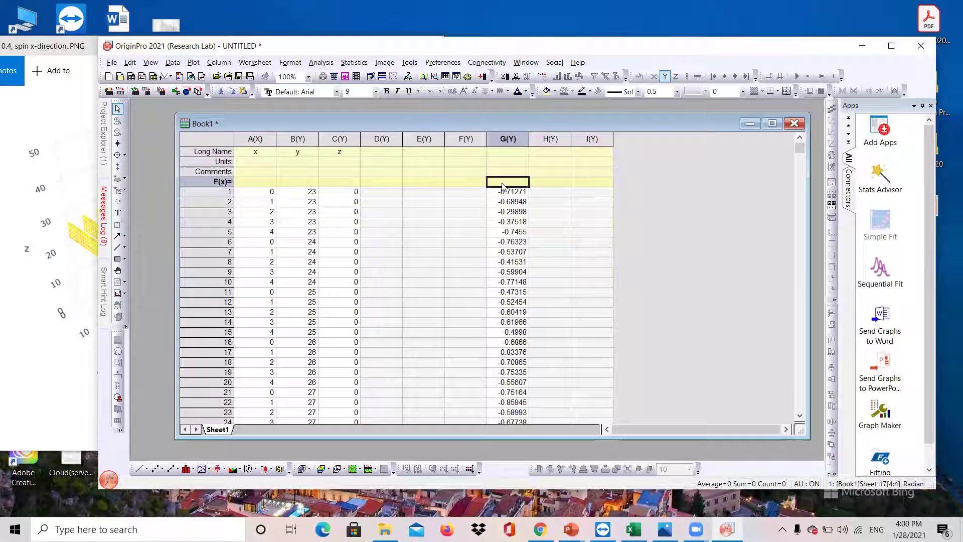
pyautogui.click(512, 152)
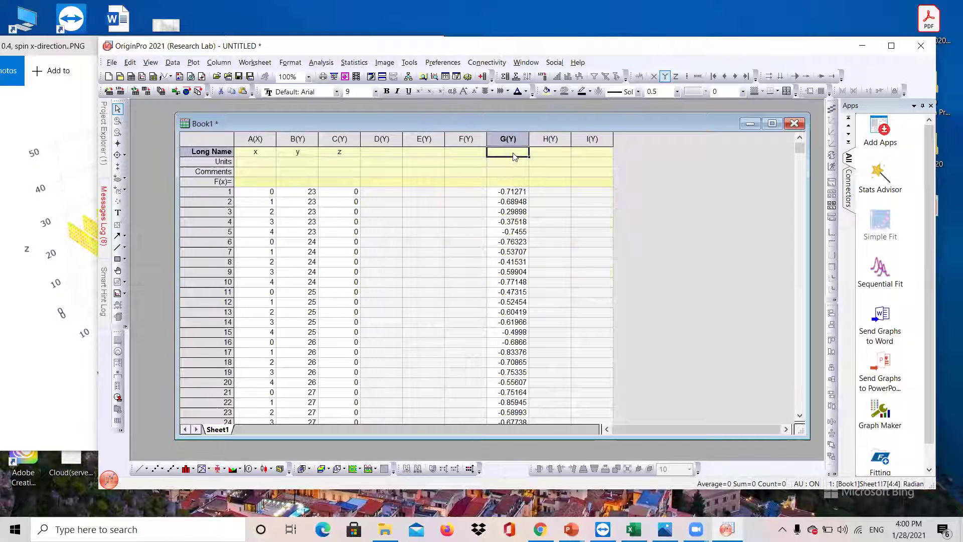
pyautogui.write('m_x')
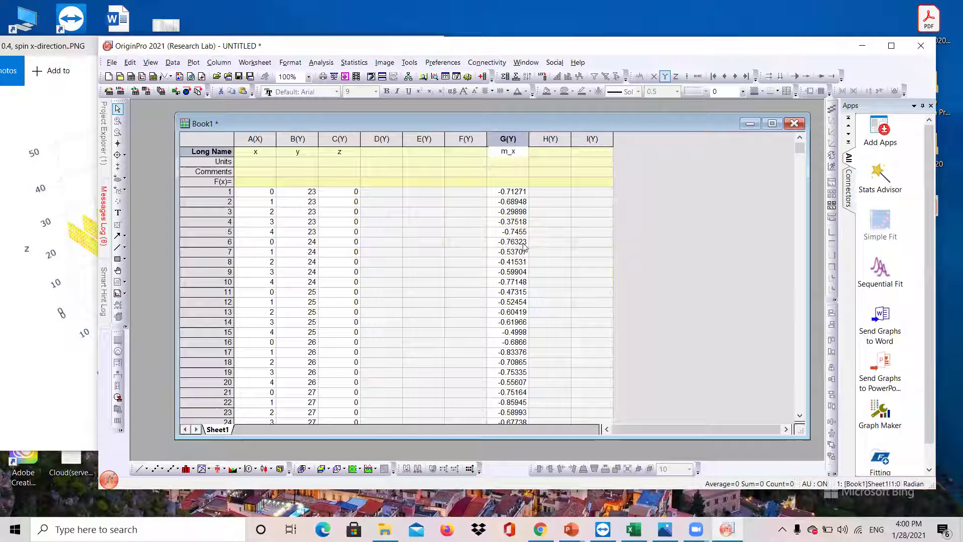
pyautogui.click(274, 142)
# Select the x, y, z and m_x columns, then check the reference 3D plot image in Photos
pyautogui.moveTo(275, 148); pyautogui.dragTo(346, 140)
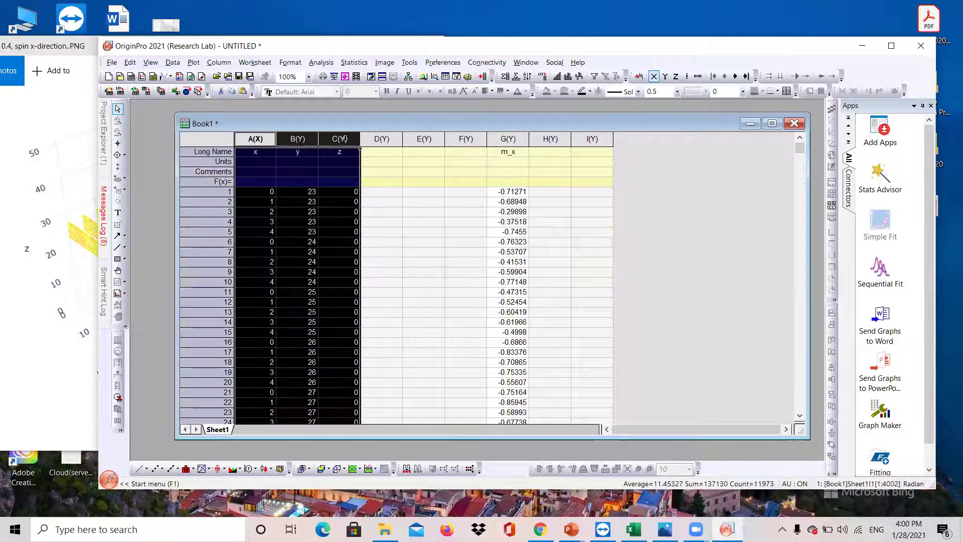
pyautogui.click(502, 140)
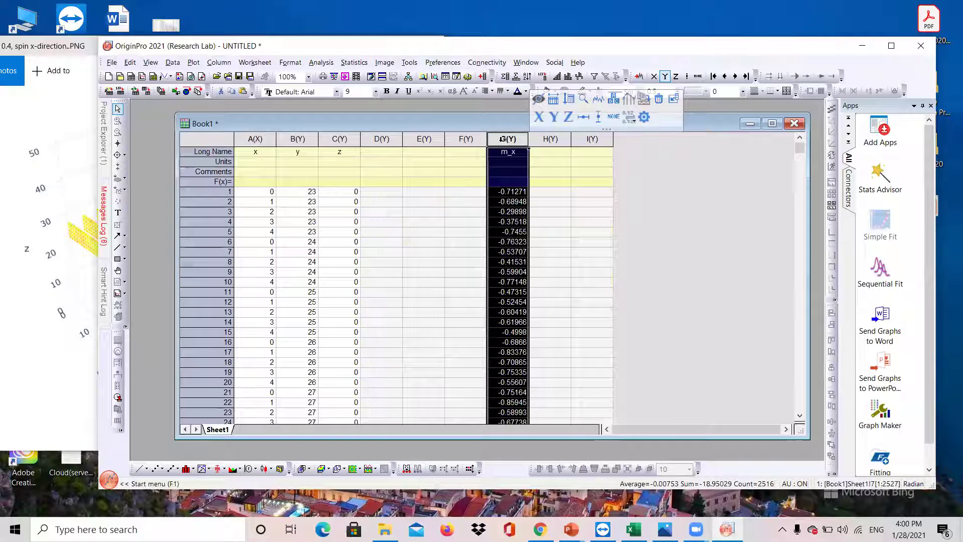
pyautogui.click(76, 295)
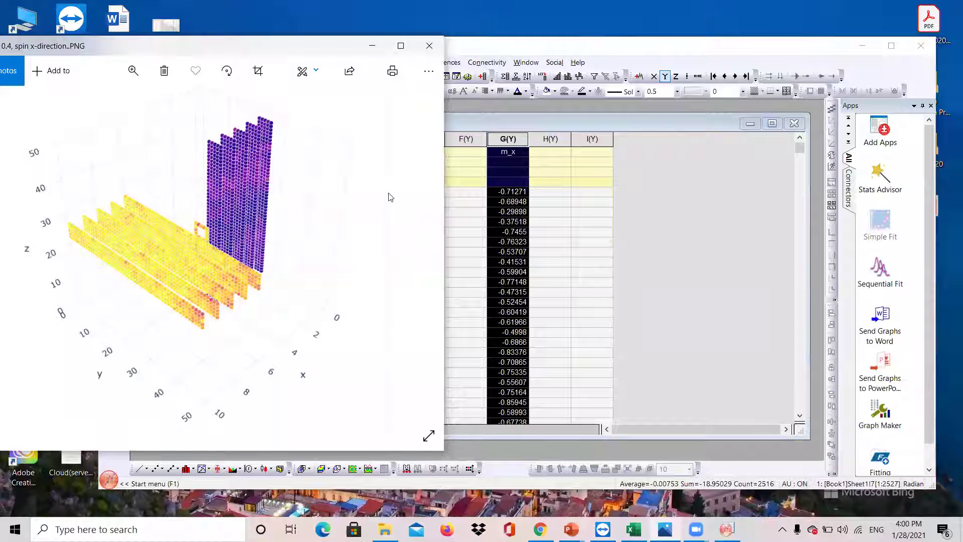
pyautogui.click(429, 46)
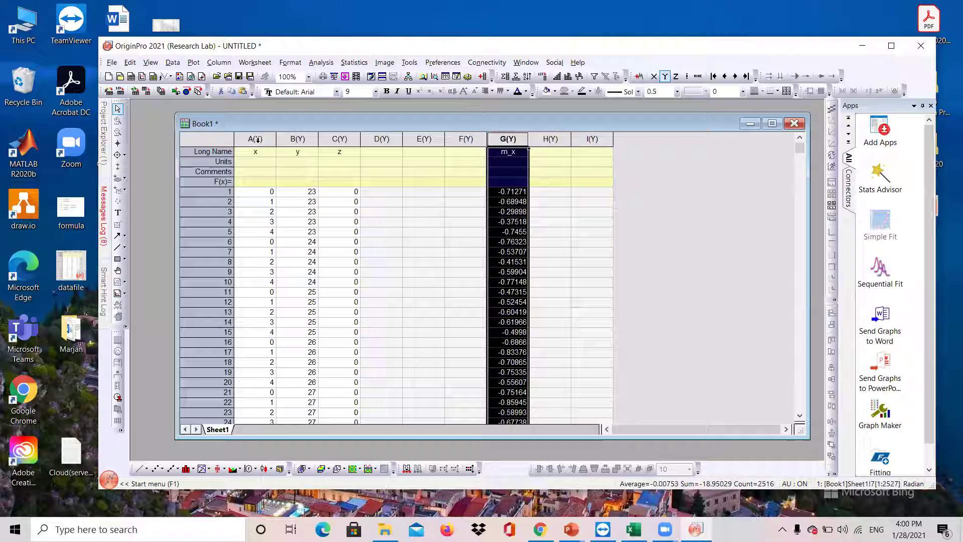
# Plot columns A–C with Plot > 3D Symbol/Bar/Vector > 3D Scatter
pyautogui.click(416, 243)
pyautogui.moveTo(255, 139); pyautogui.dragTo(325, 159)
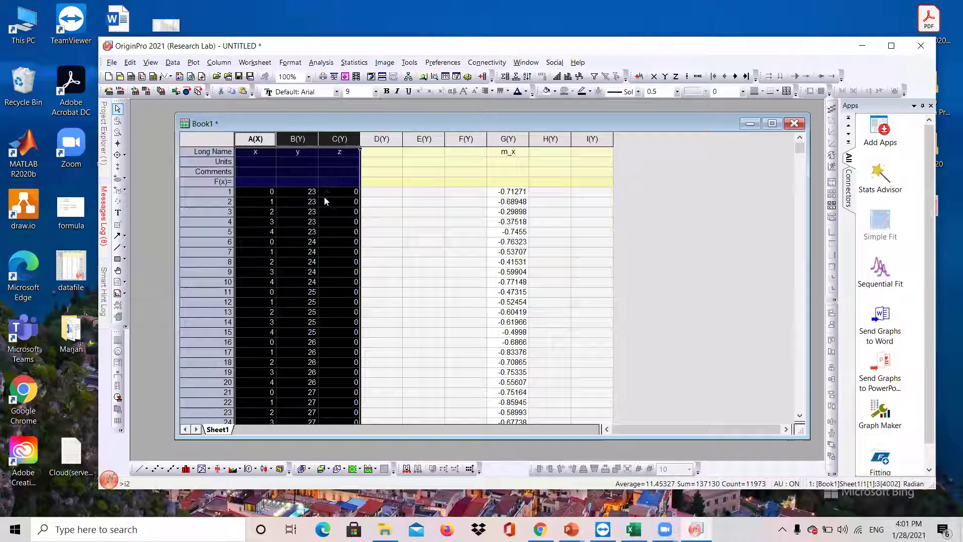
pyautogui.scroll(-5, 317, 218)
pyautogui.scroll(5, 316, 221)
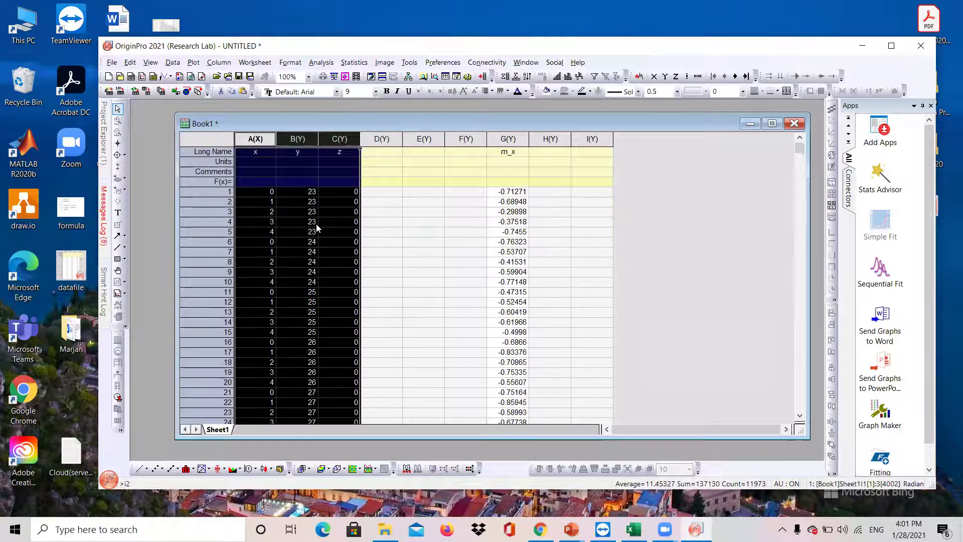
pyautogui.rightClick(303, 190)
pyautogui.moveTo(316, 198)
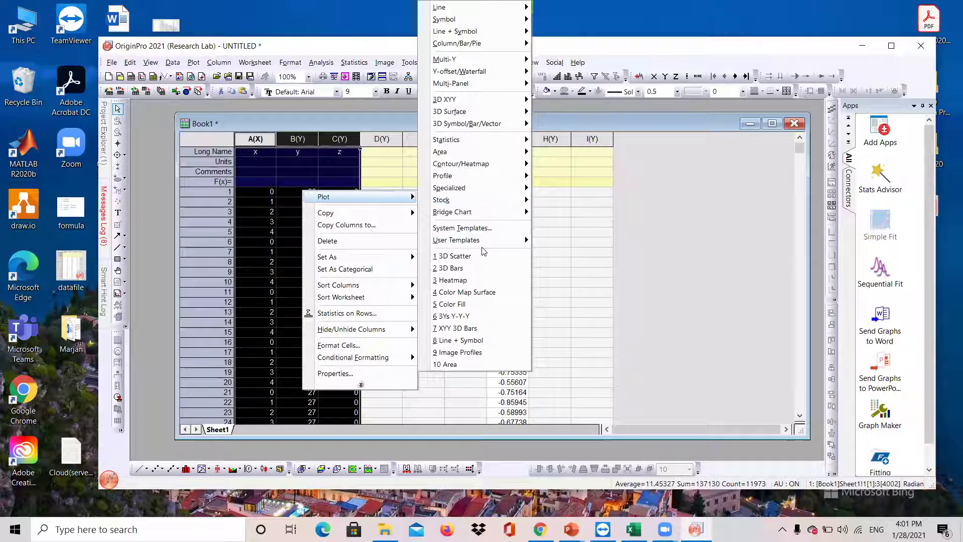
pyautogui.moveTo(493, 124)
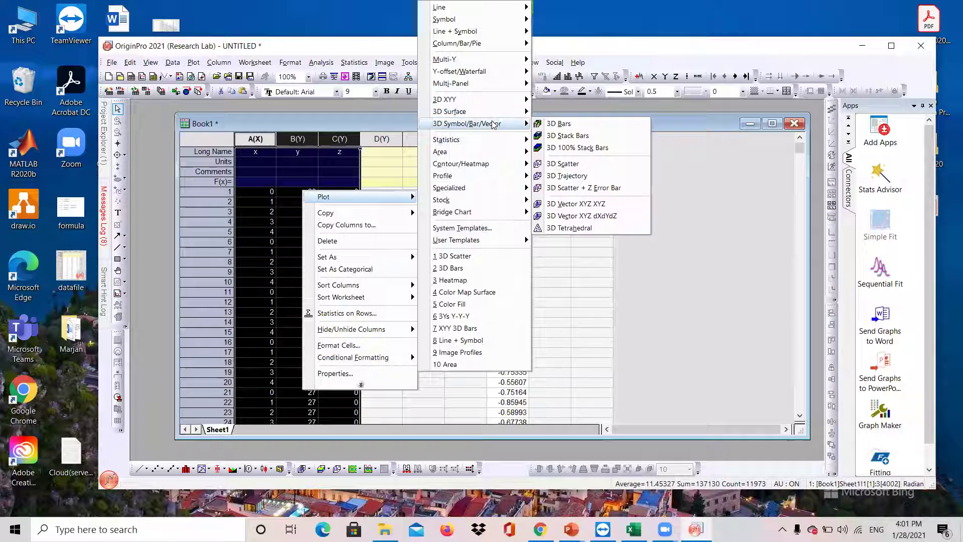
pyautogui.click(592, 163)
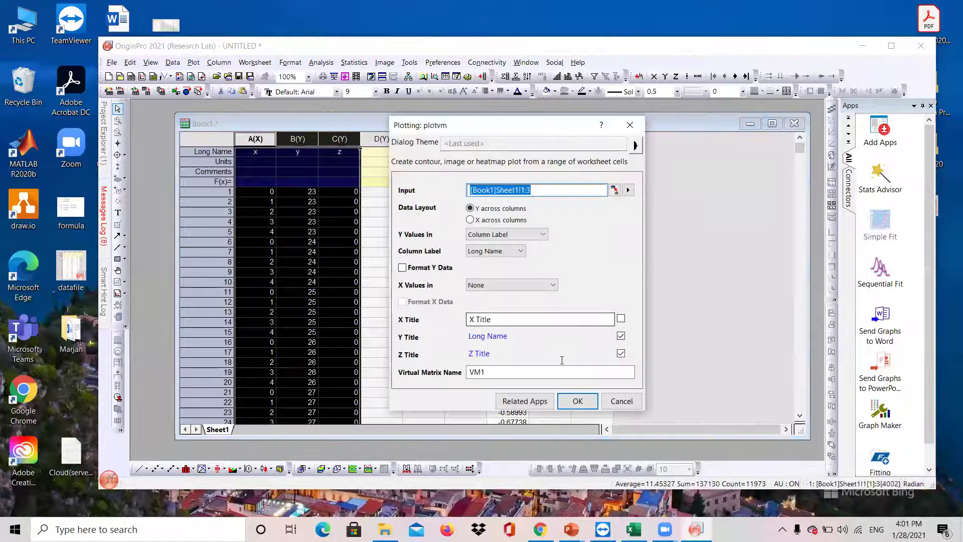
# Accept the plotvm dialog to create Graph1, inspect it, and close it
pyautogui.click(577, 404)
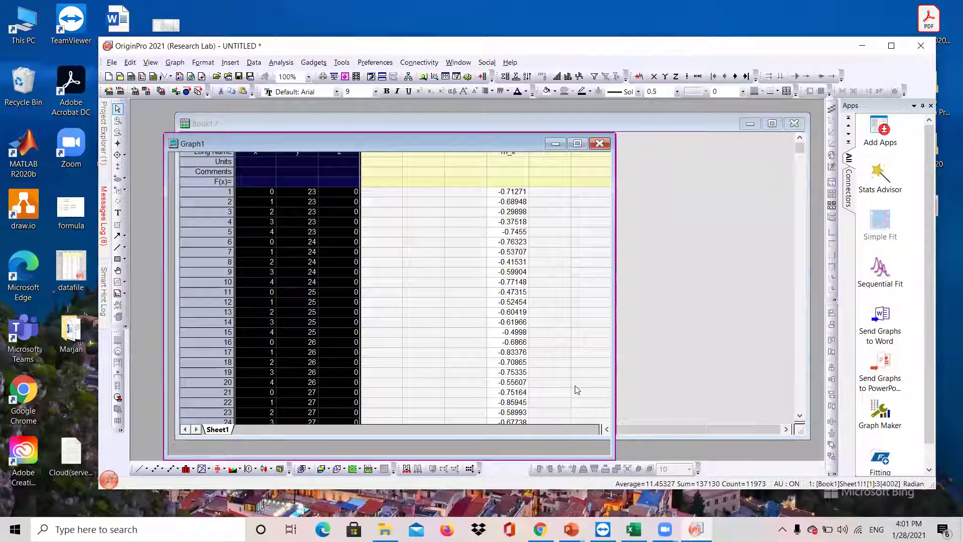
pyautogui.moveTo(340, 145); pyautogui.dragTo(582, 139)
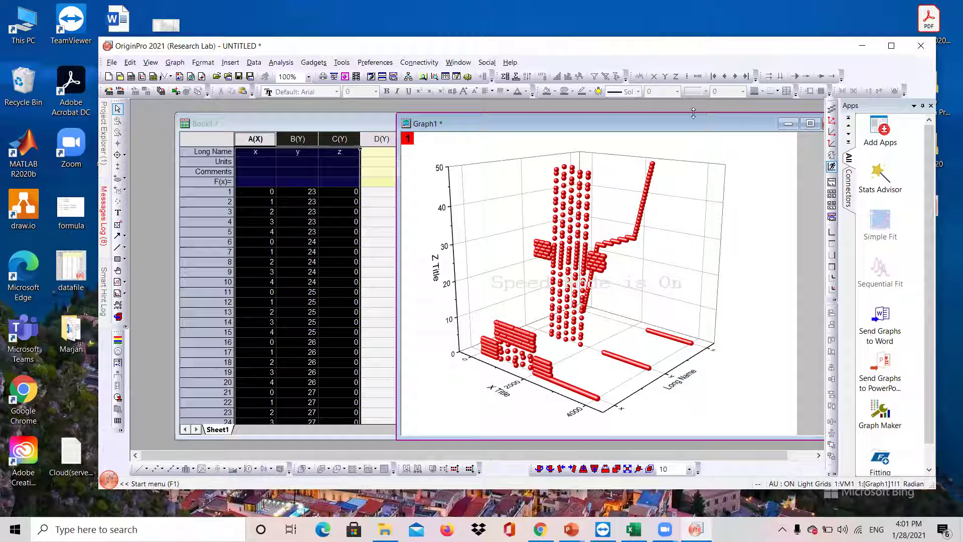
pyautogui.moveTo(697, 126); pyautogui.dragTo(604, 121)
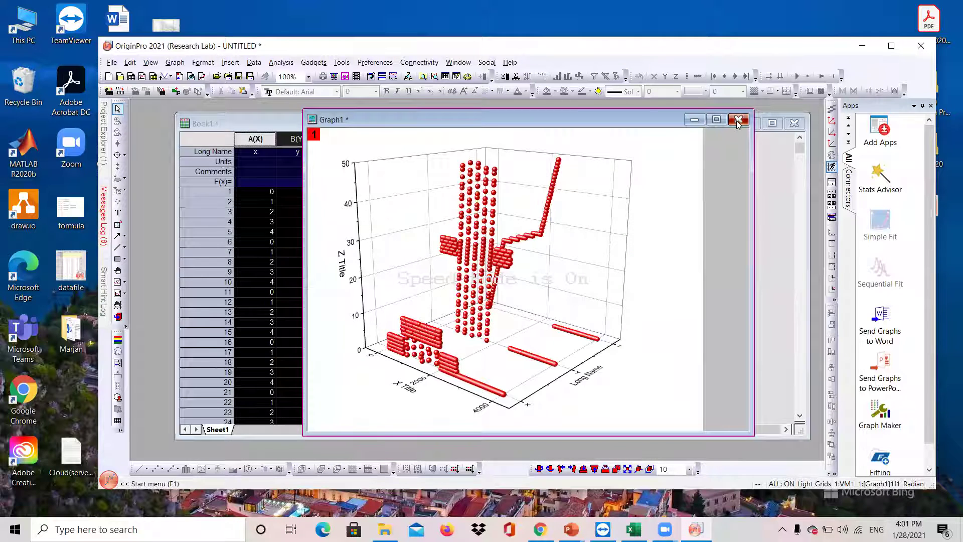
pyautogui.click(738, 120)
# Delete Graph1 permanently and clear the worksheet column selection
pyautogui.click(444, 301)
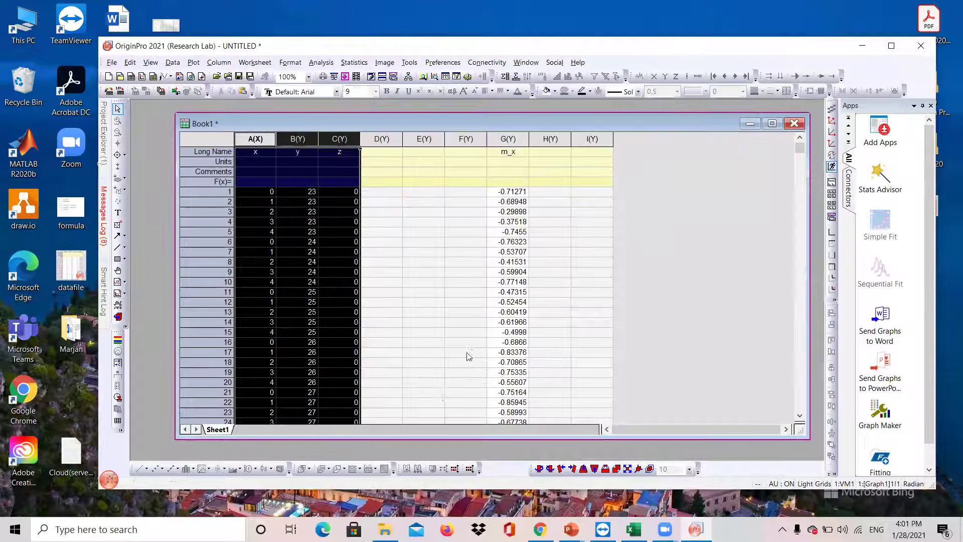
pyautogui.click(385, 214)
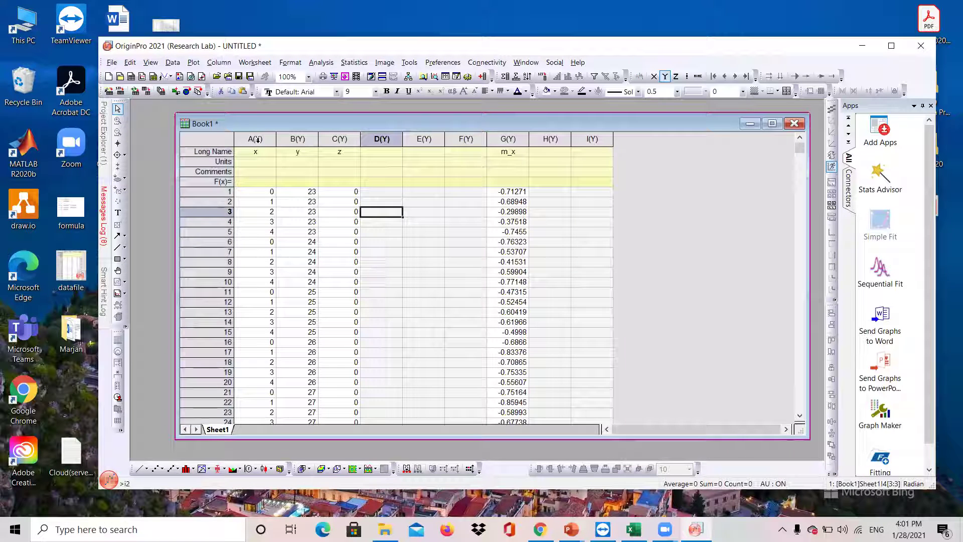
pyautogui.click(257, 140)
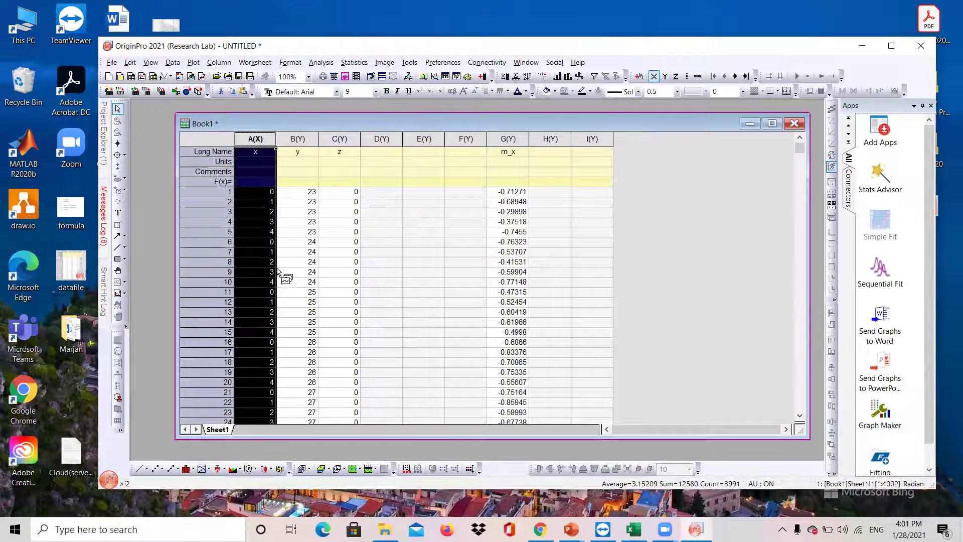
pyautogui.moveTo(301, 142); pyautogui.dragTo(587, 355)
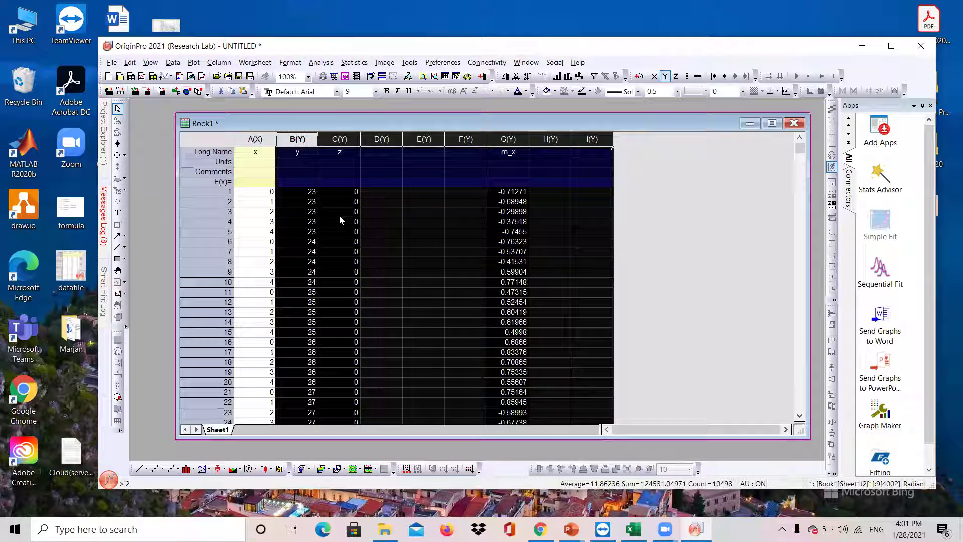
pyautogui.click(352, 255)
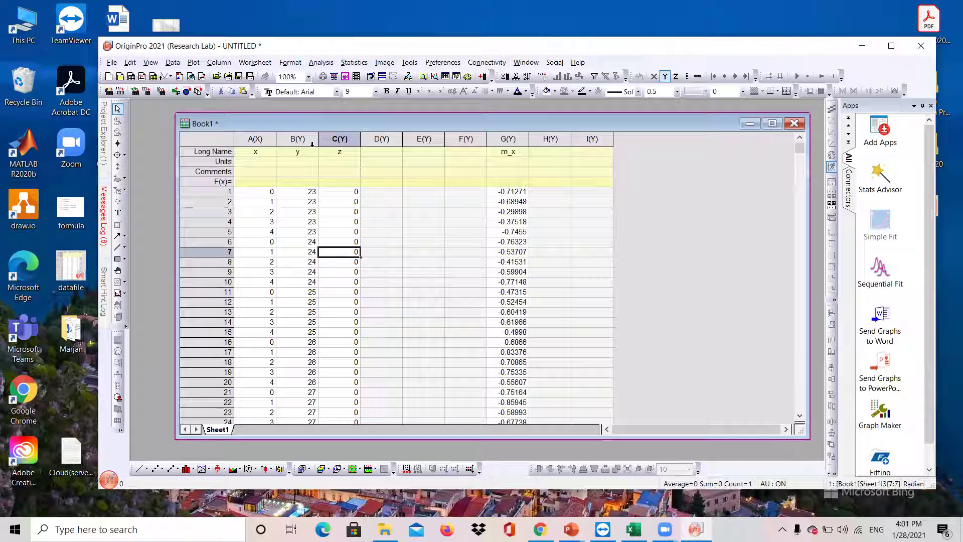
# Set column C as the Z column so it reads C(Z)
pyautogui.click(256, 139)
pyautogui.click(298, 139)
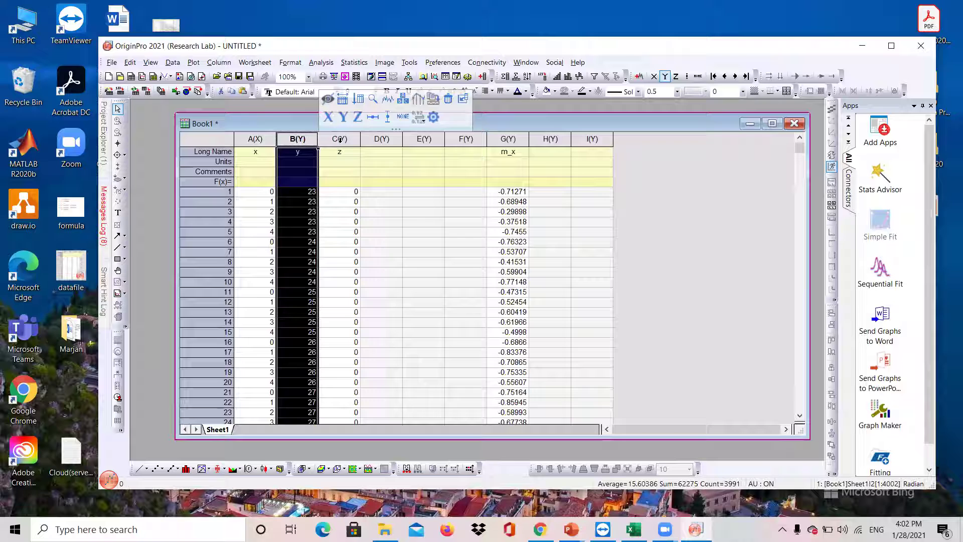
pyautogui.click(339, 140)
pyautogui.rightClick(342, 161)
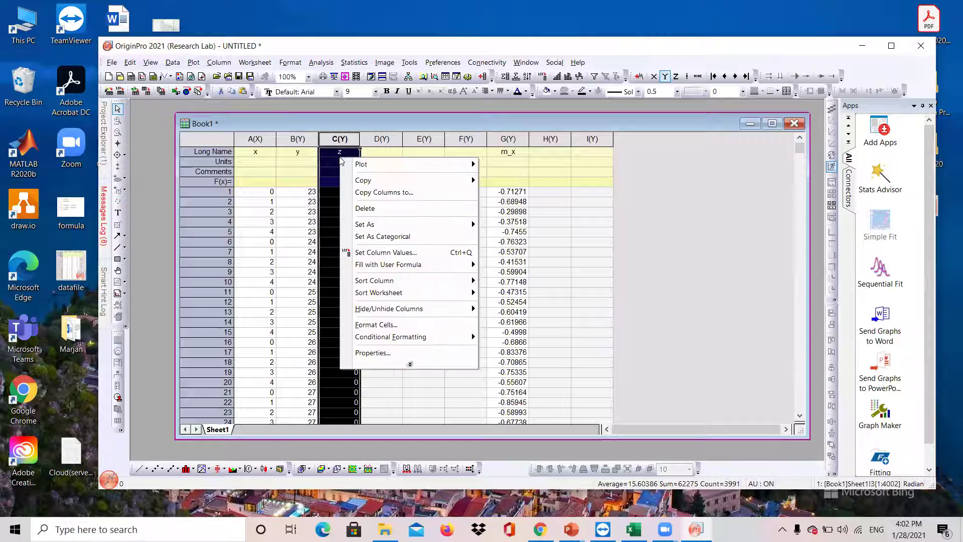
pyautogui.moveTo(399, 229)
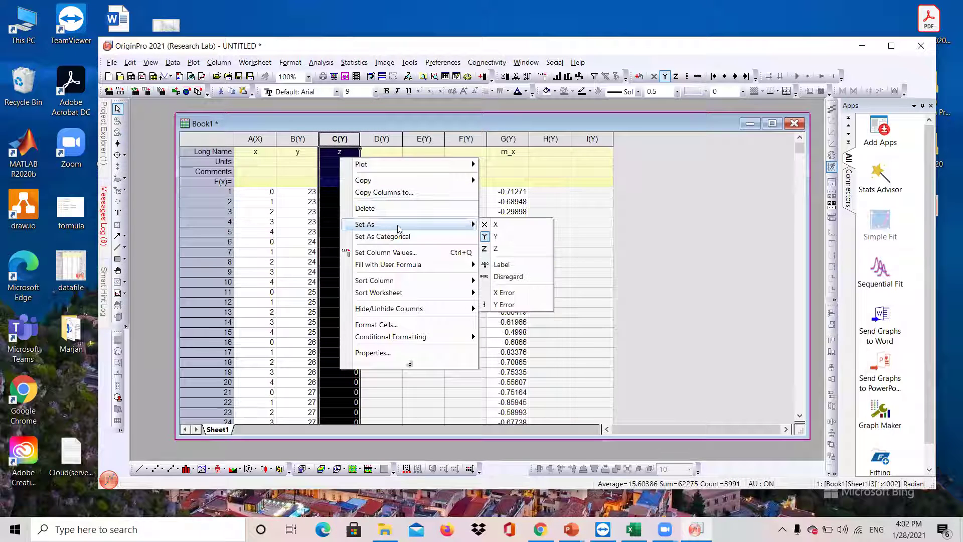
pyautogui.click(510, 250)
pyautogui.click(461, 262)
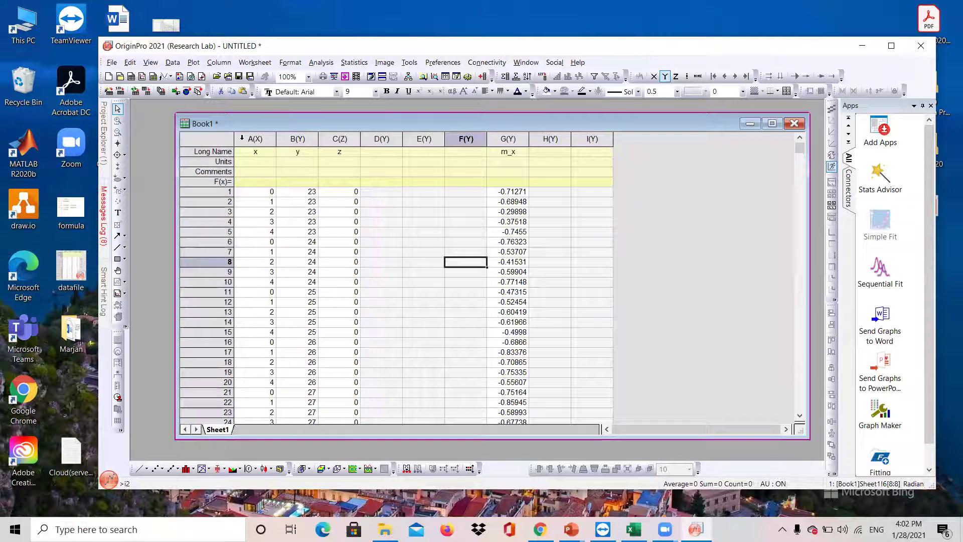
# Plot columns A–C as a 3D Scatter in a new Graph1
pyautogui.moveTo(242, 139); pyautogui.dragTo(340, 139)
pyautogui.rightClick(334, 176)
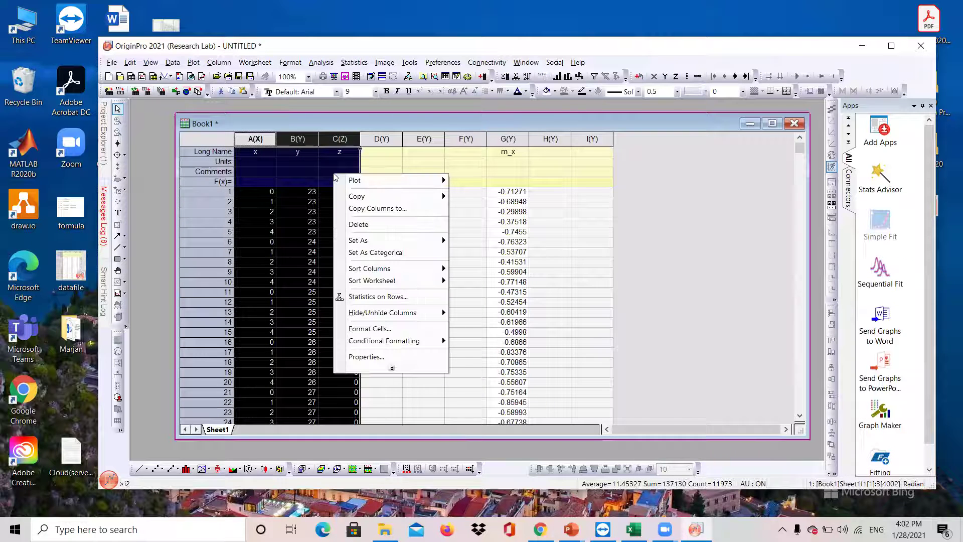
pyautogui.moveTo(355, 180)
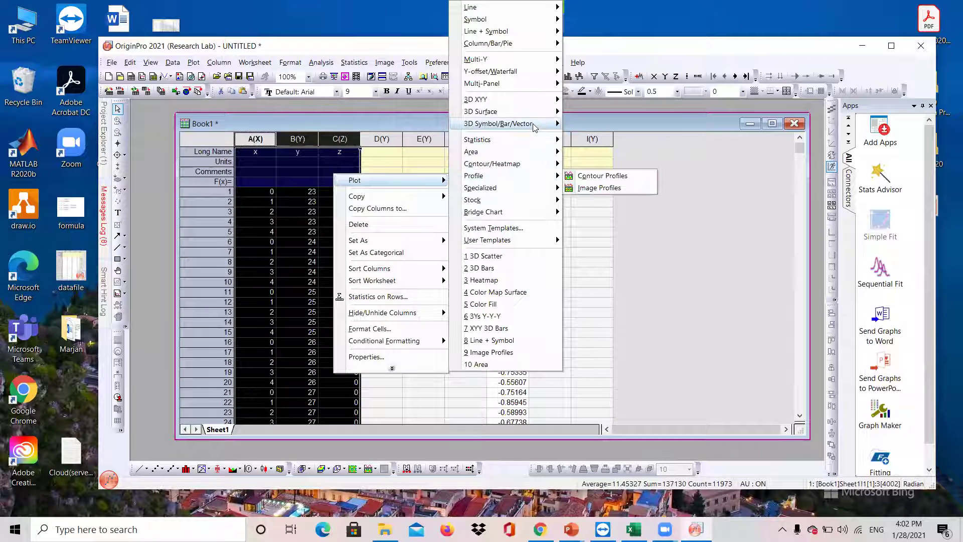
pyautogui.moveTo(533, 123)
pyautogui.click(621, 170)
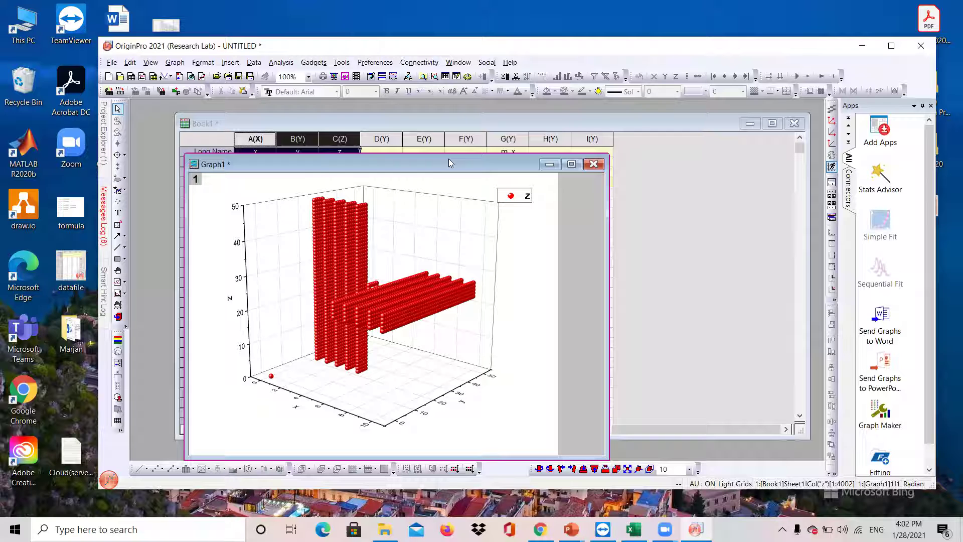
# Drag the Graph1 window right so the worksheet's m_x values stay visible
pyautogui.moveTo(448, 158); pyautogui.dragTo(628, 161)
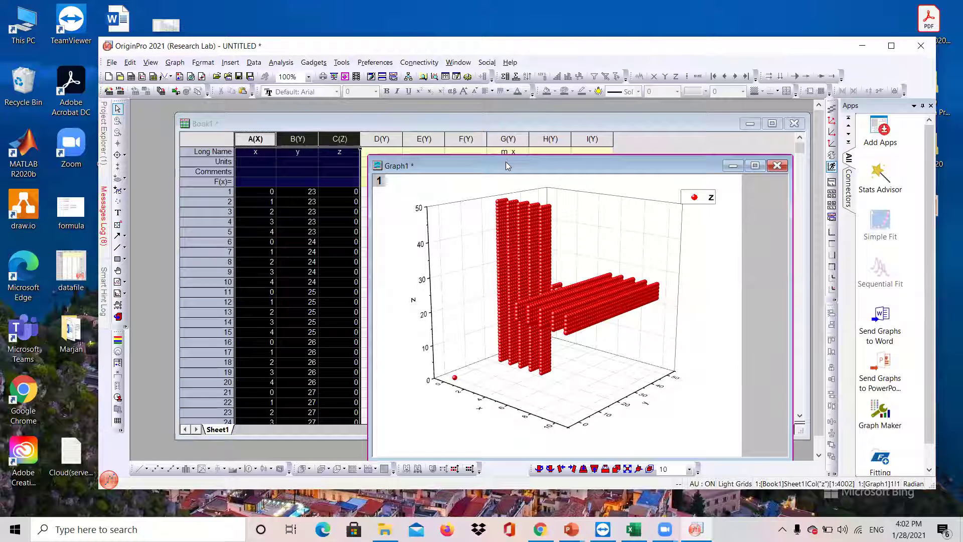
pyautogui.moveTo(505, 166); pyautogui.dragTo(720, 170)
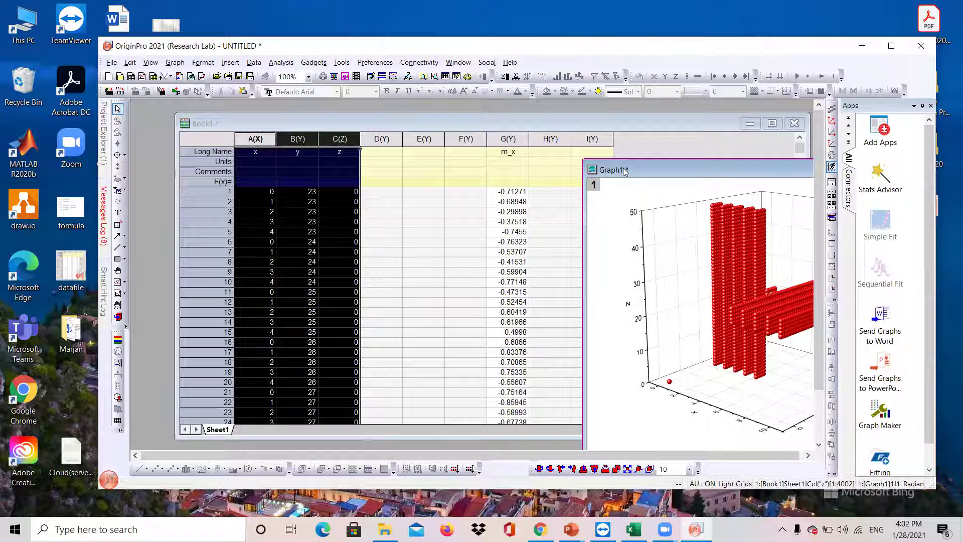
pyautogui.moveTo(624, 172); pyautogui.dragTo(607, 166)
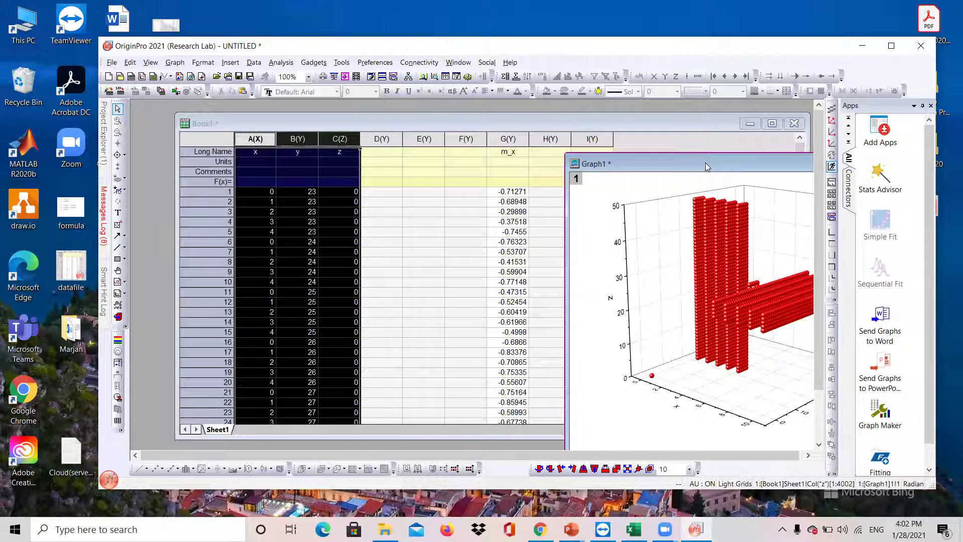
# Maximize Origin and rearrange Book1 and Graph1 so the m_x column shows beside the graph
pyautogui.click(382, 191)
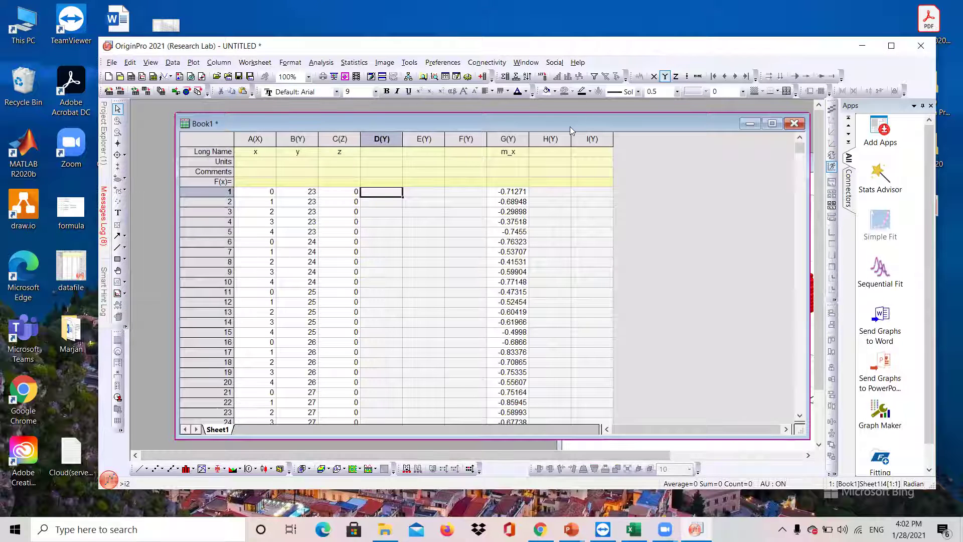
pyautogui.moveTo(571, 131); pyautogui.dragTo(461, 106)
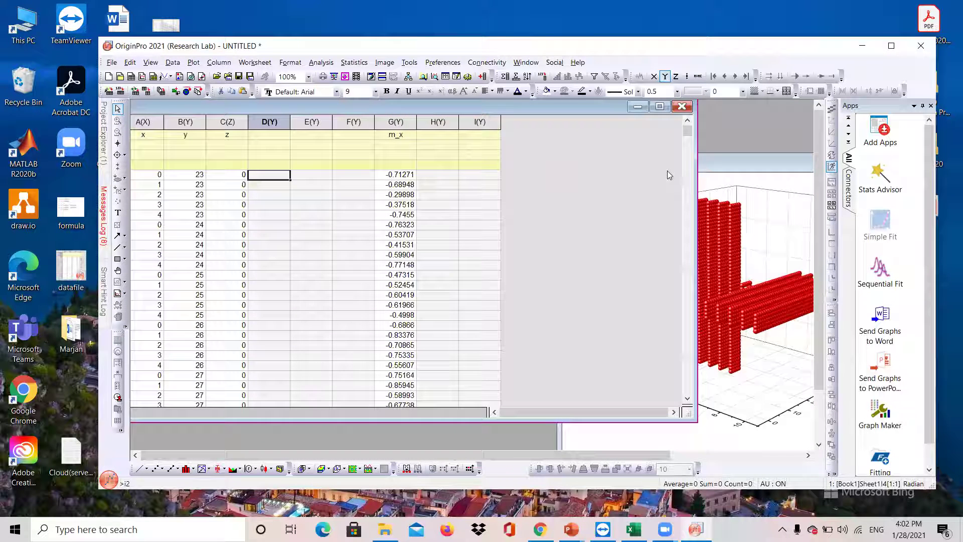
pyautogui.click(667, 170)
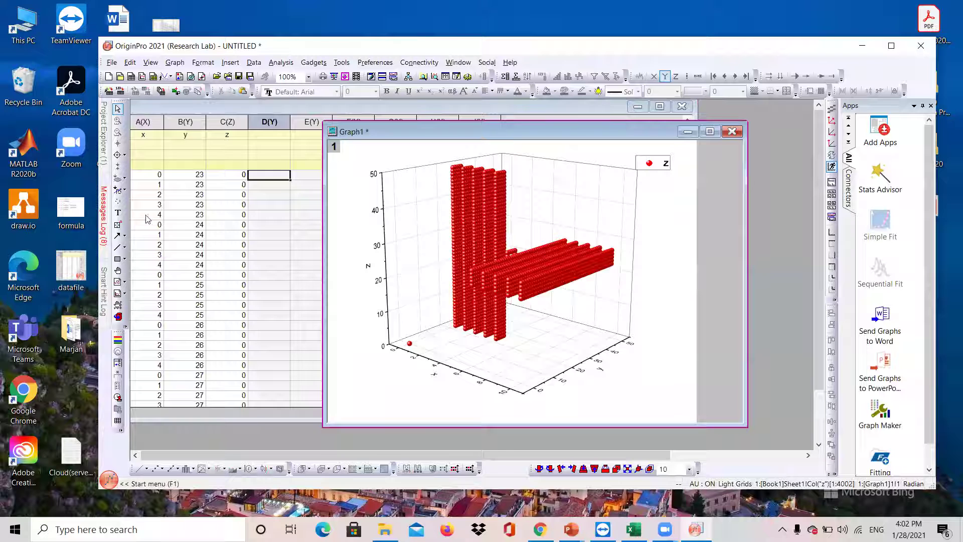
pyautogui.click(892, 46)
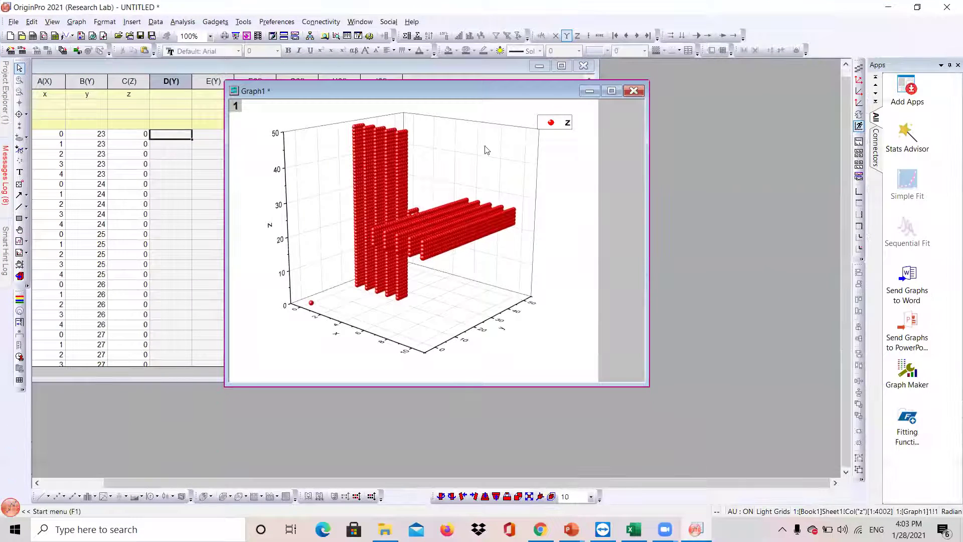
pyautogui.moveTo(495, 90); pyautogui.dragTo(661, 109)
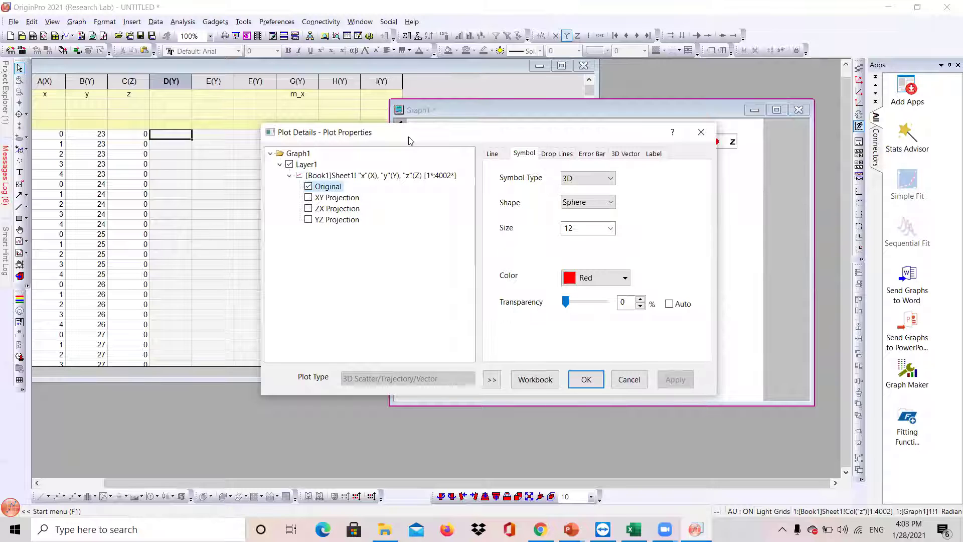
# Colour the symbols by points using Col(G) 'm_x' as the colour map, apply, and close Plot Details
pyautogui.moveTo(409, 141); pyautogui.dragTo(211, 177)
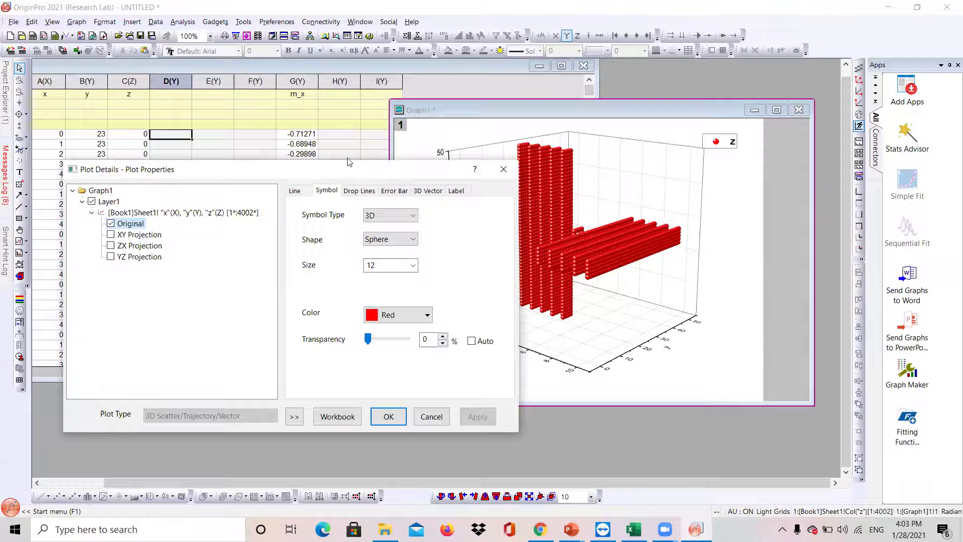
pyautogui.click(428, 316)
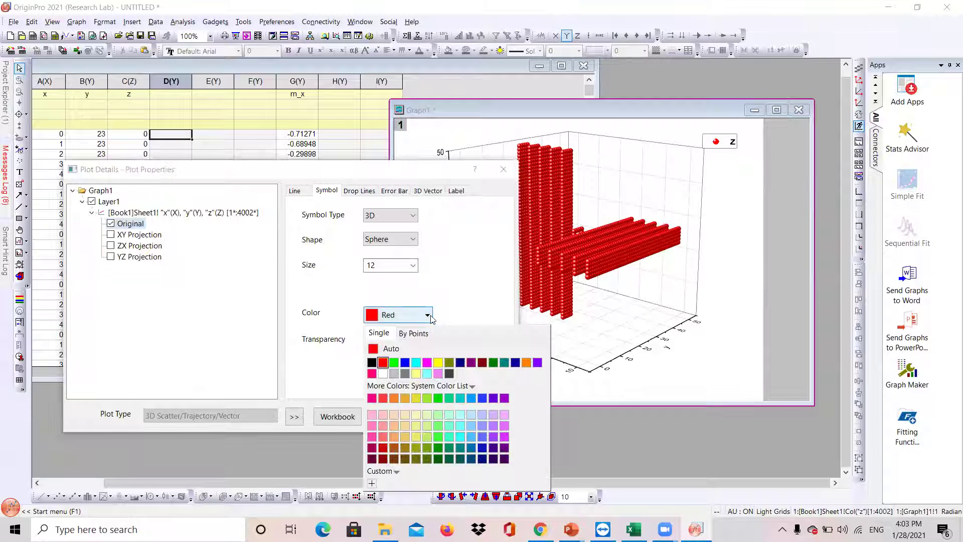
pyautogui.click(416, 336)
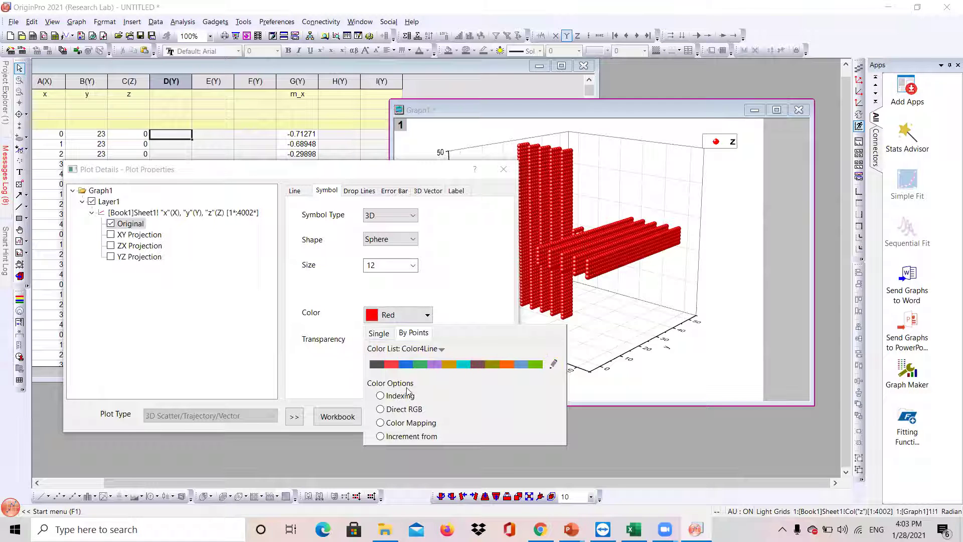
pyautogui.click(399, 426)
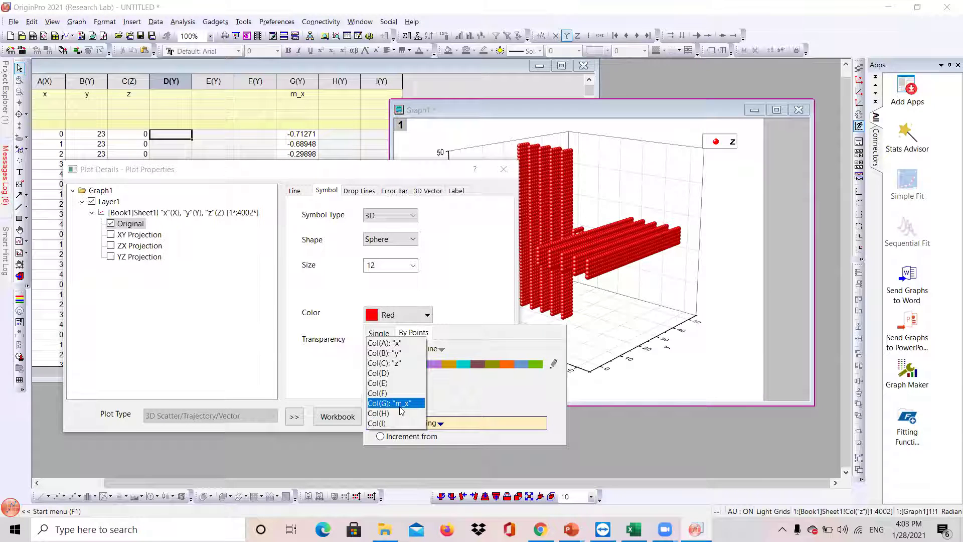
pyautogui.click(421, 403)
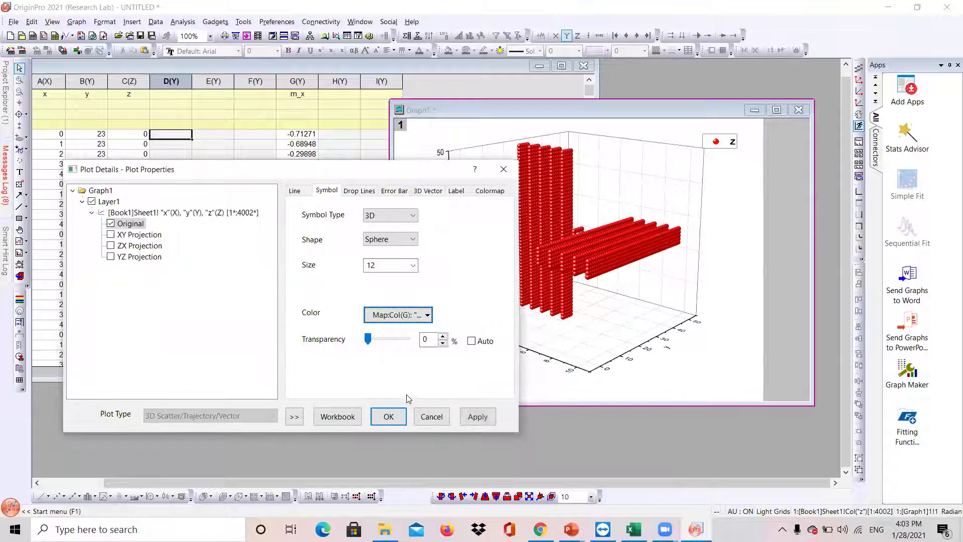
pyautogui.click(477, 416)
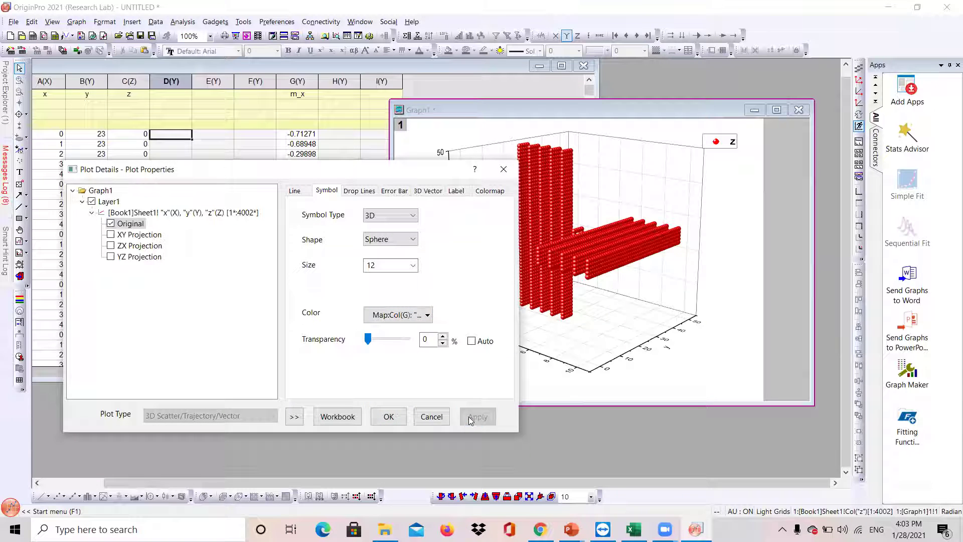
pyautogui.click(400, 418)
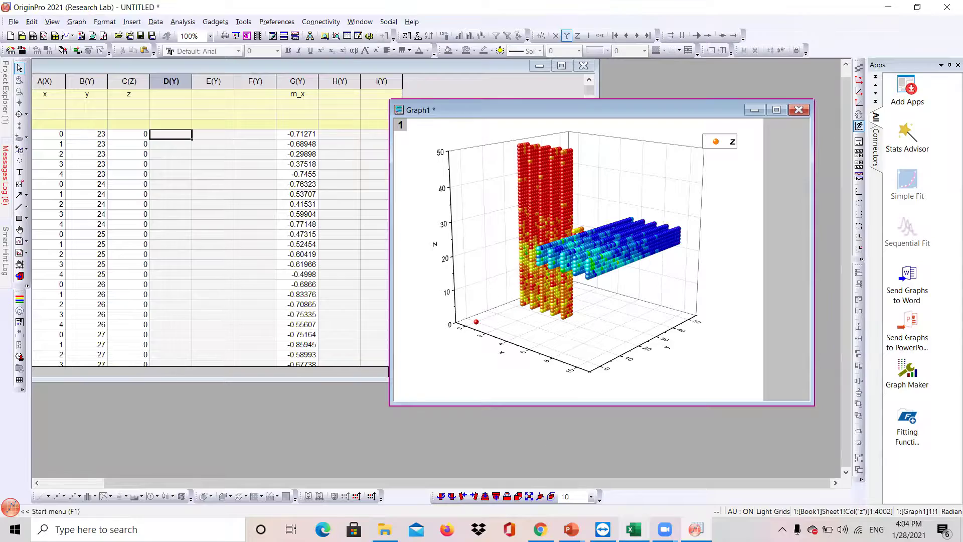
# Bring the Excel workbook with the m_x column to the front
pyautogui.click(634, 529)
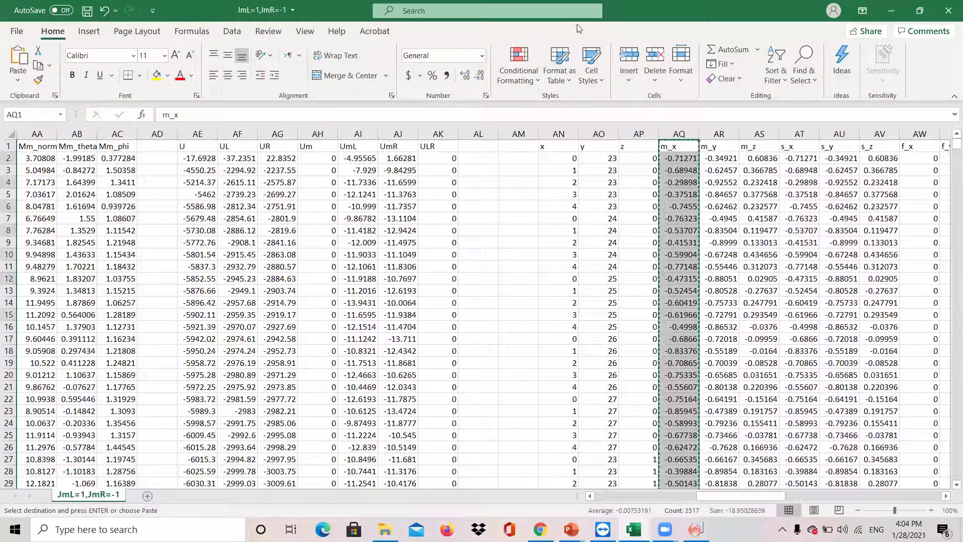
# Return to OriginPro and the colour-mapped Graph1 with Alt+Tab
pyautogui.hotkey('alt', 'Tab')
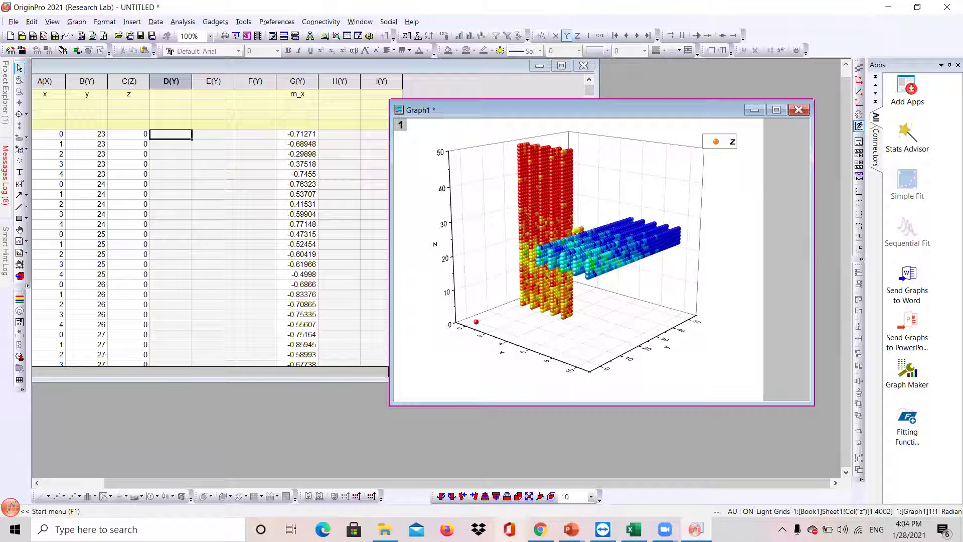
# Rotate the 3D lattice to a steeper, tilted top-down viewing angle
pyautogui.moveTo(572, 530)
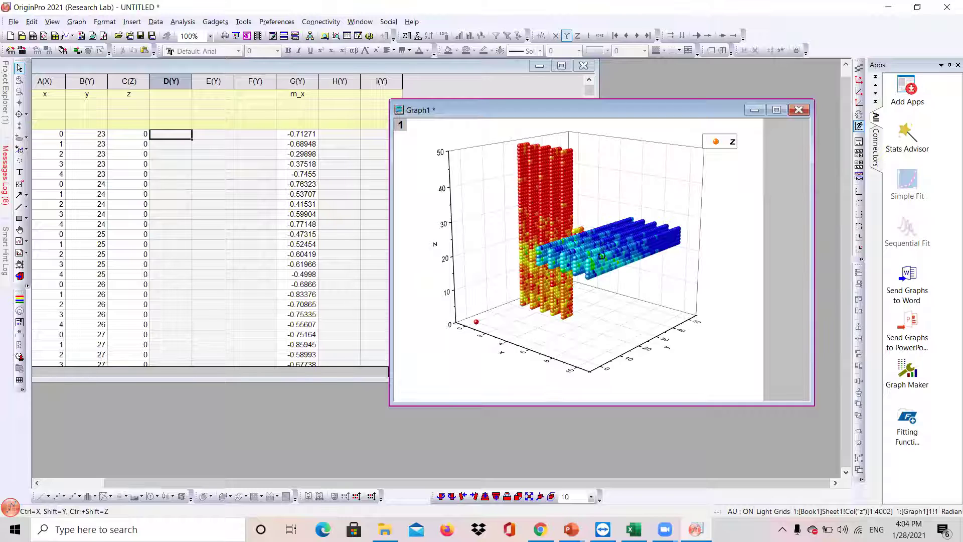
pyautogui.moveTo(602, 256); pyautogui.dragTo(607, 286)
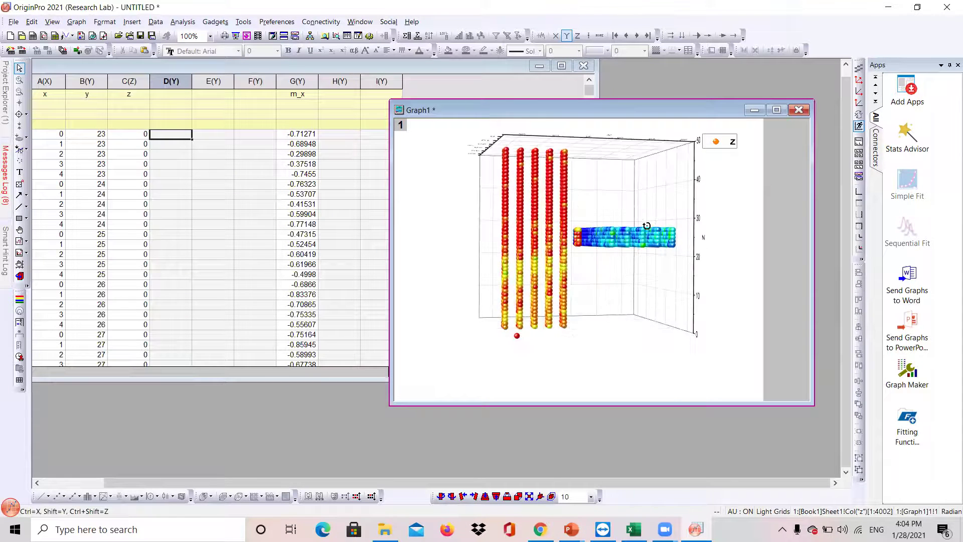
pyautogui.moveTo(623, 203); pyautogui.dragTo(647, 256)
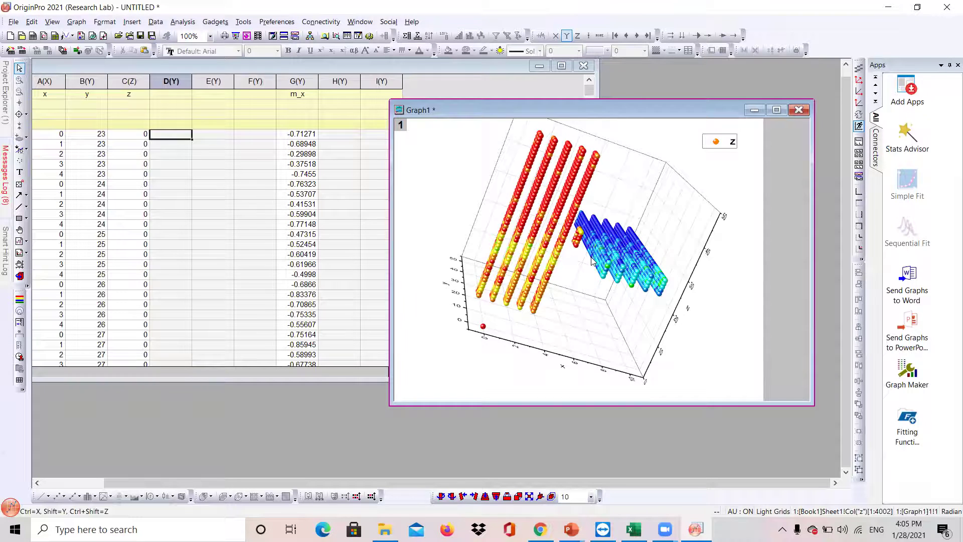
# Zoom in on the atoms, tilt the magnified lattice slightly, then zoom back out to about 125%
pyautogui.scroll(5, 591, 260)
pyautogui.scroll(4, 591, 261)
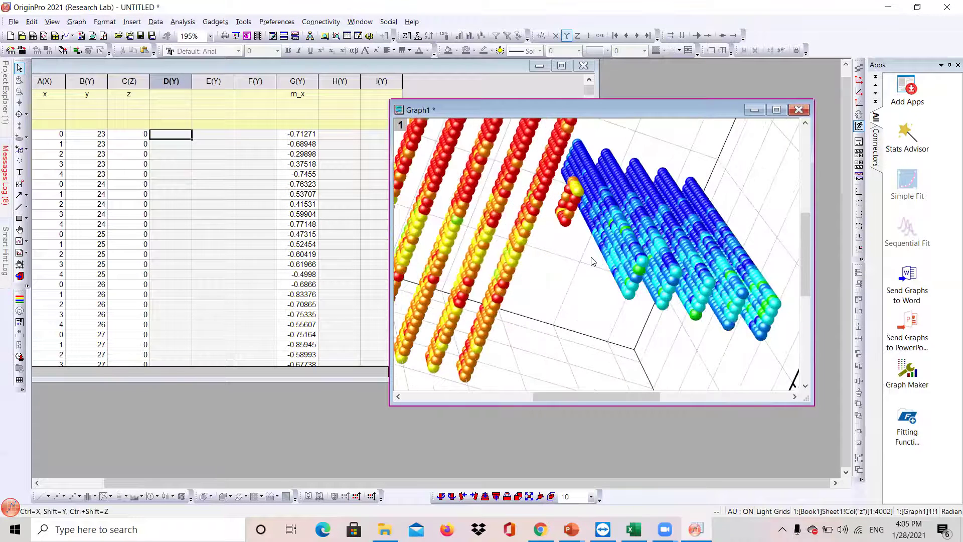
pyautogui.scroll(2, 591, 261)
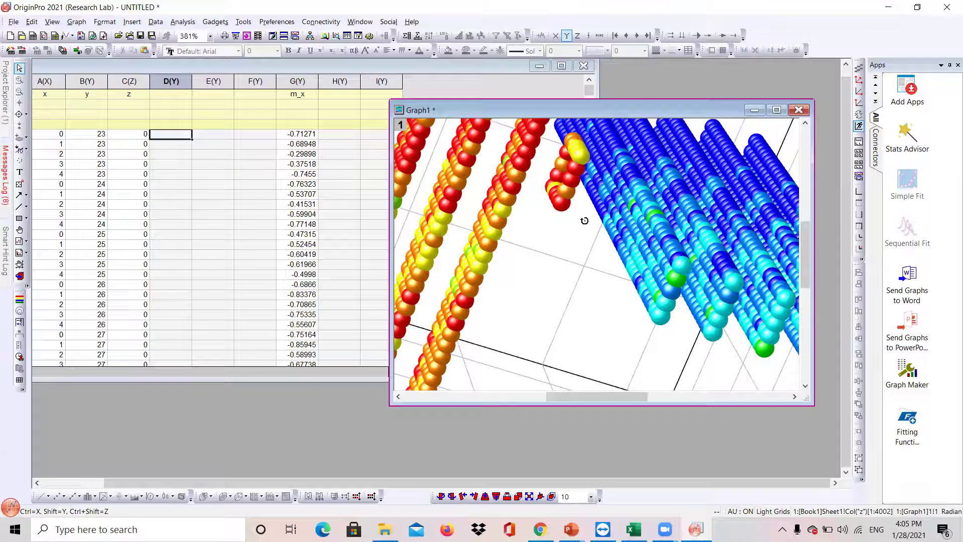
pyautogui.moveTo(582, 221)
pyautogui.mouseDown()
pyautogui.moveTo(608, 231)
pyautogui.moveTo(585, 232)
pyautogui.moveTo(586, 211)
pyautogui.moveTo(572, 267)
pyautogui.moveTo(580, 215)
pyautogui.mouseUp()
pyautogui.scroll(-6, 595, 227)
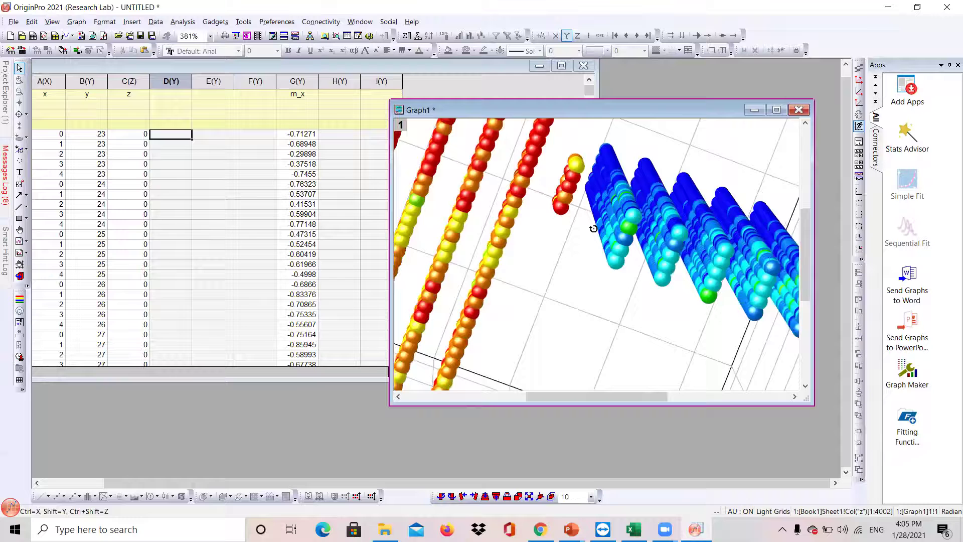
pyautogui.scroll(-7, 594, 228)
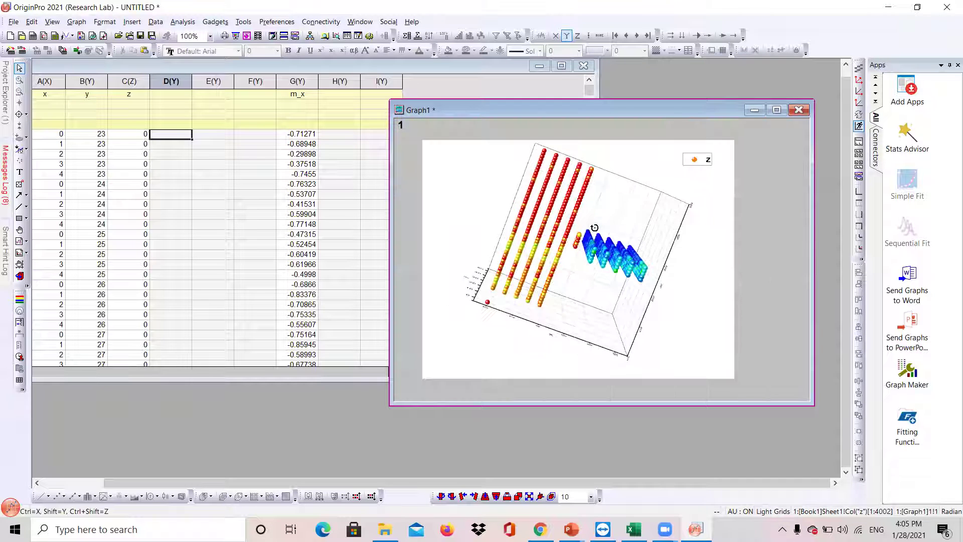
pyautogui.scroll(4, 594, 230)
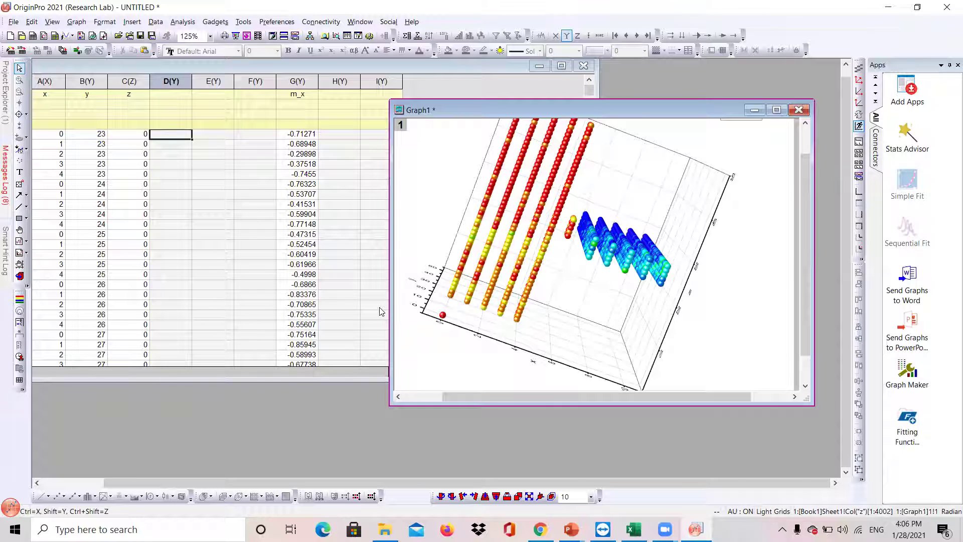
pyautogui.click(603, 272)
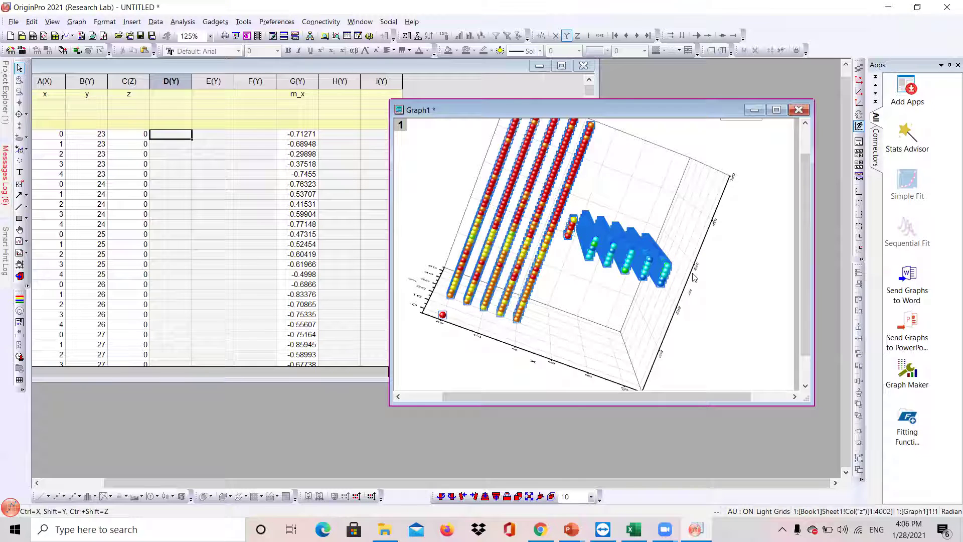
pyautogui.click(556, 243)
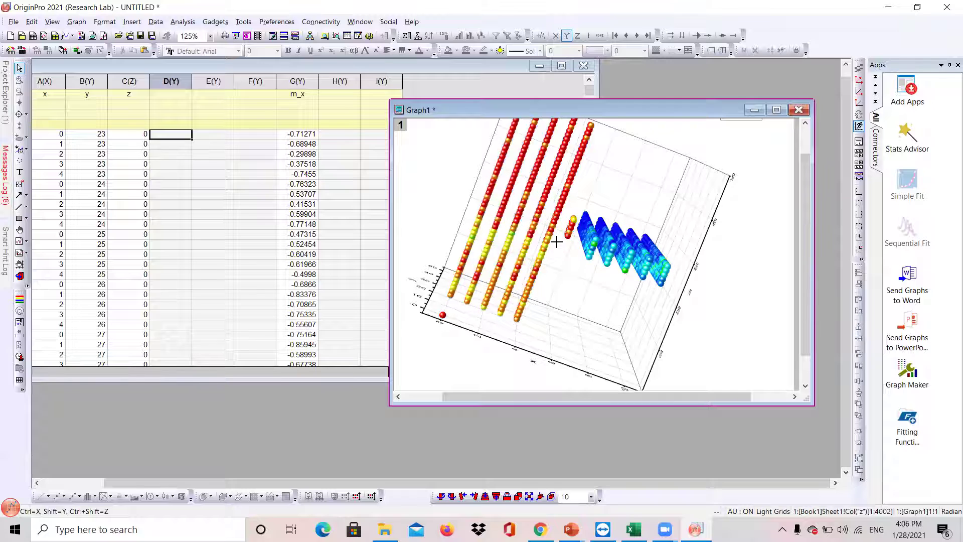
pyautogui.click(590, 251)
pyautogui.click(589, 234)
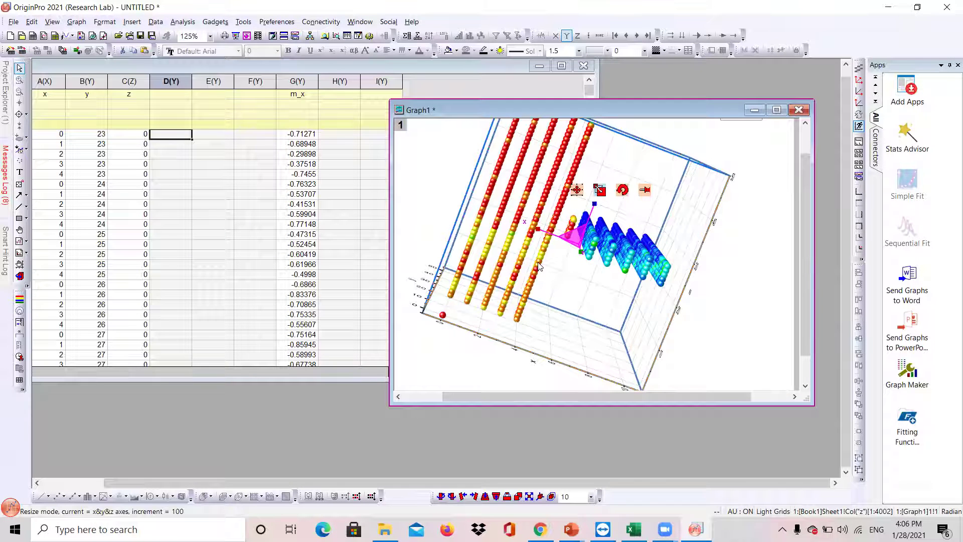
pyautogui.press('Escape')
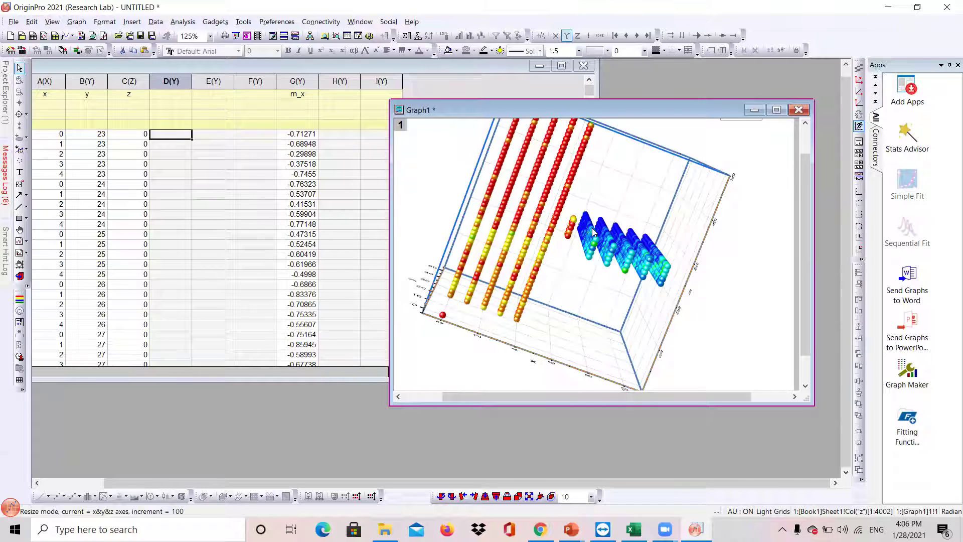
# Set the scatter symbols to 2D type with size 5 in Plot Details and apply
pyautogui.doubleClick(611, 249)
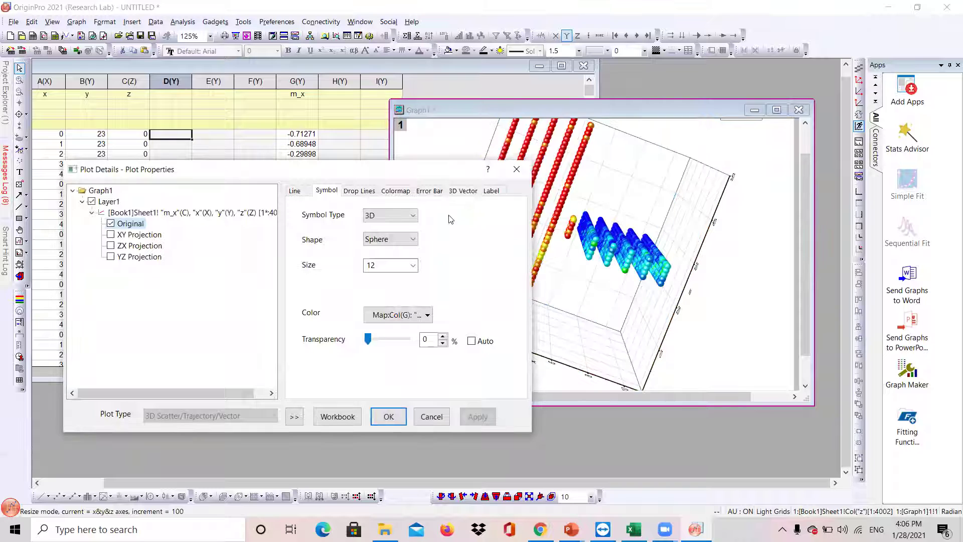
pyautogui.click(414, 218)
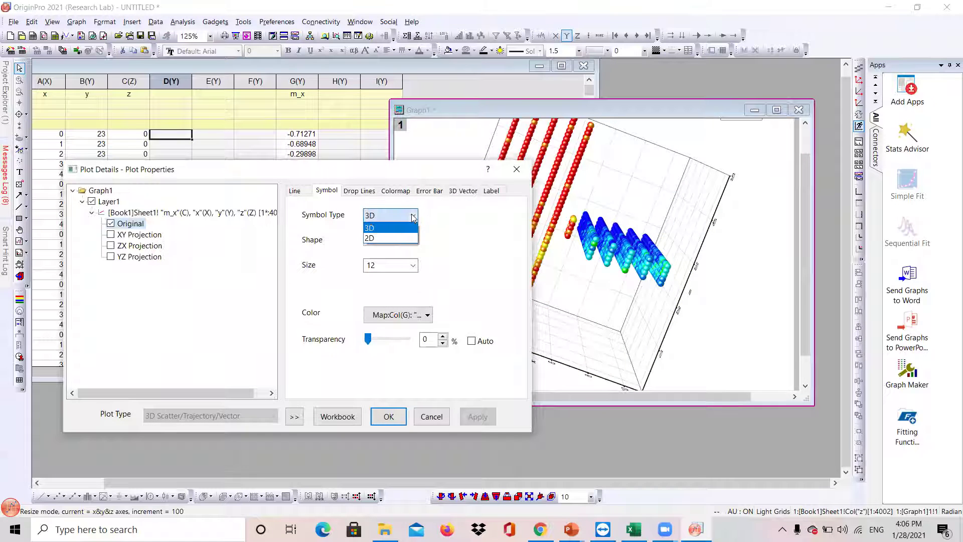
pyautogui.click(408, 240)
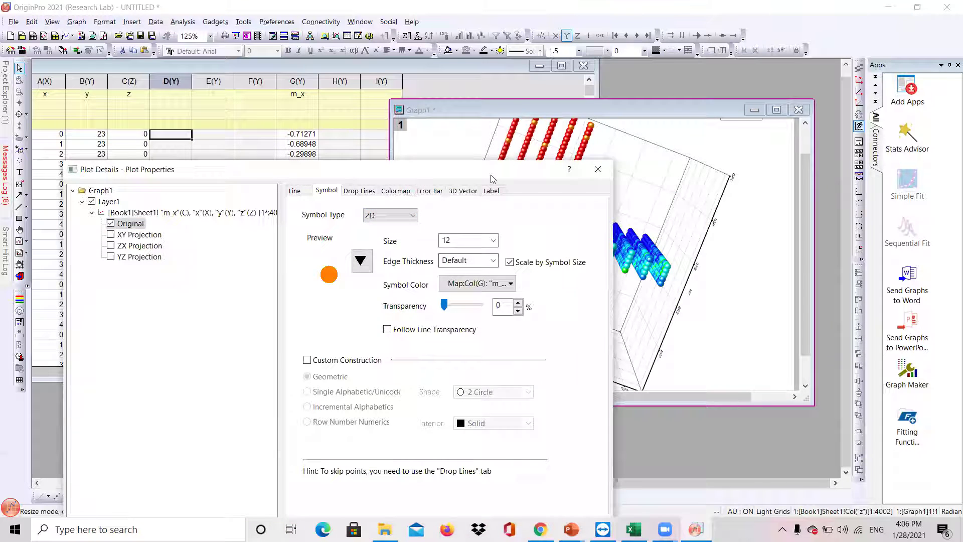
pyautogui.moveTo(491, 174); pyautogui.dragTo(459, 71)
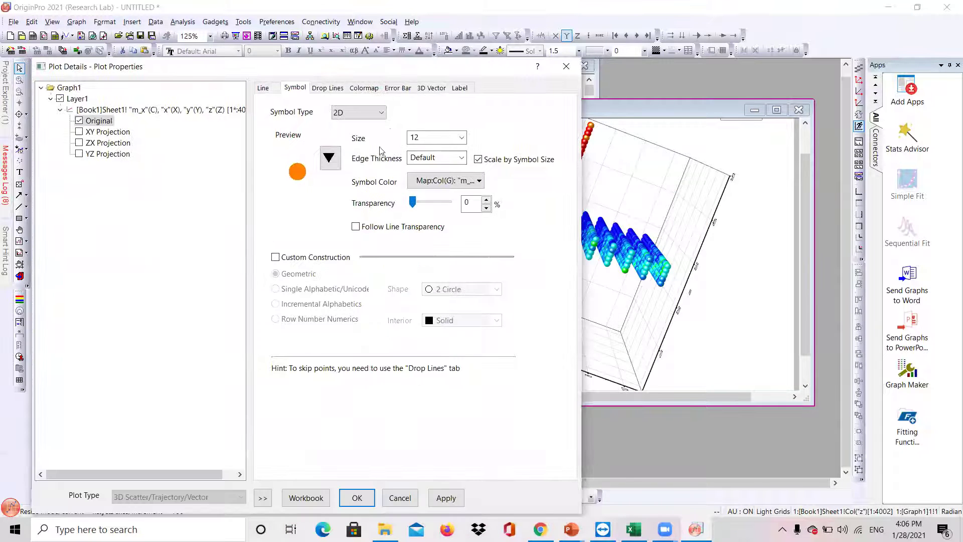
pyautogui.click(462, 138)
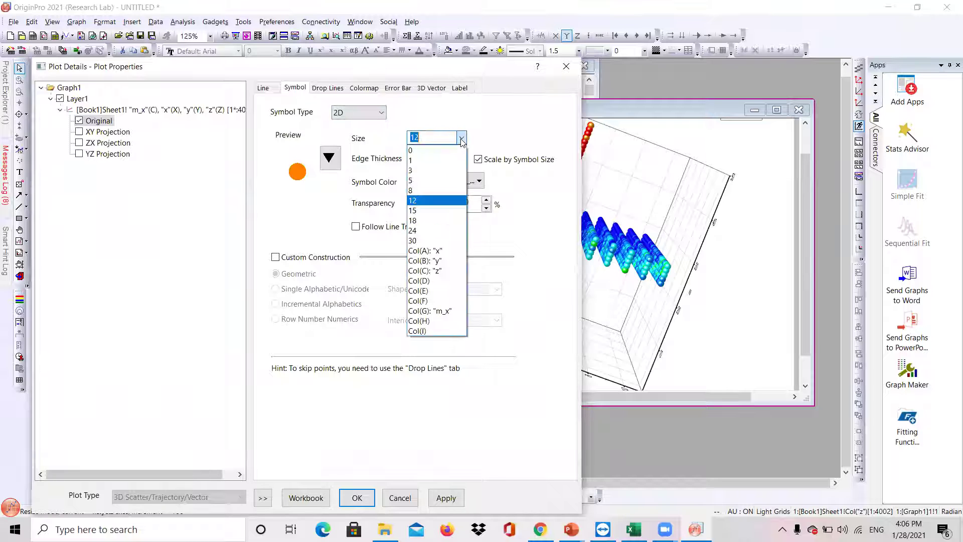
pyautogui.click(425, 171)
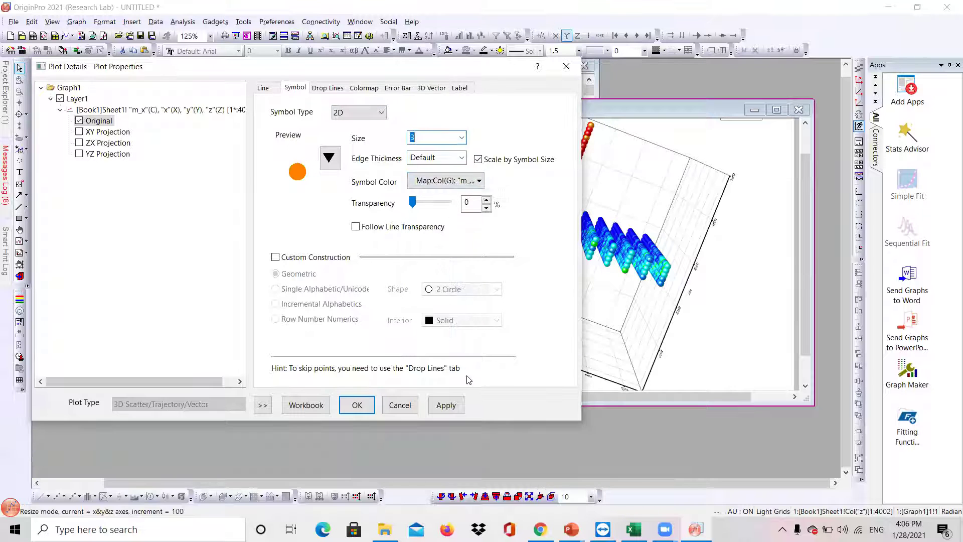
pyautogui.click(462, 138)
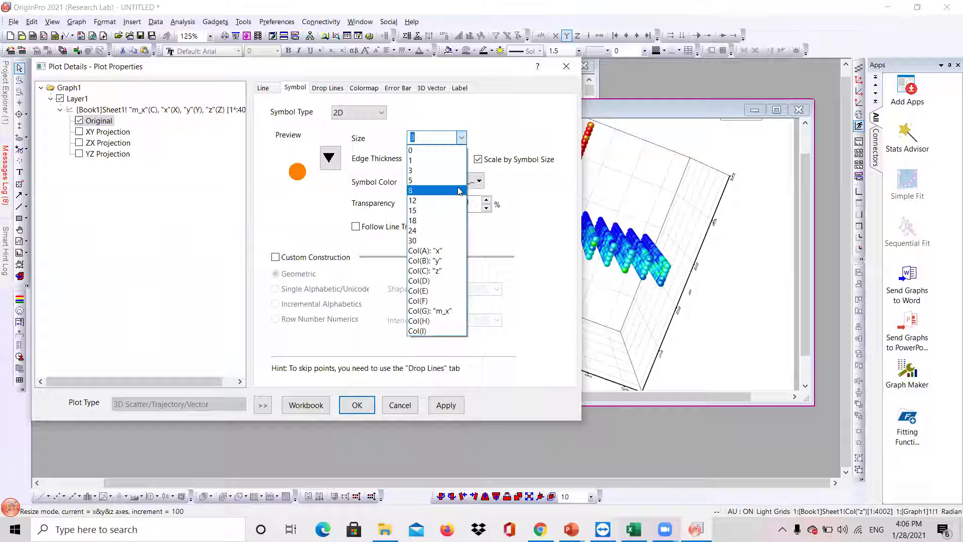
pyautogui.click(458, 187)
pyautogui.click(446, 405)
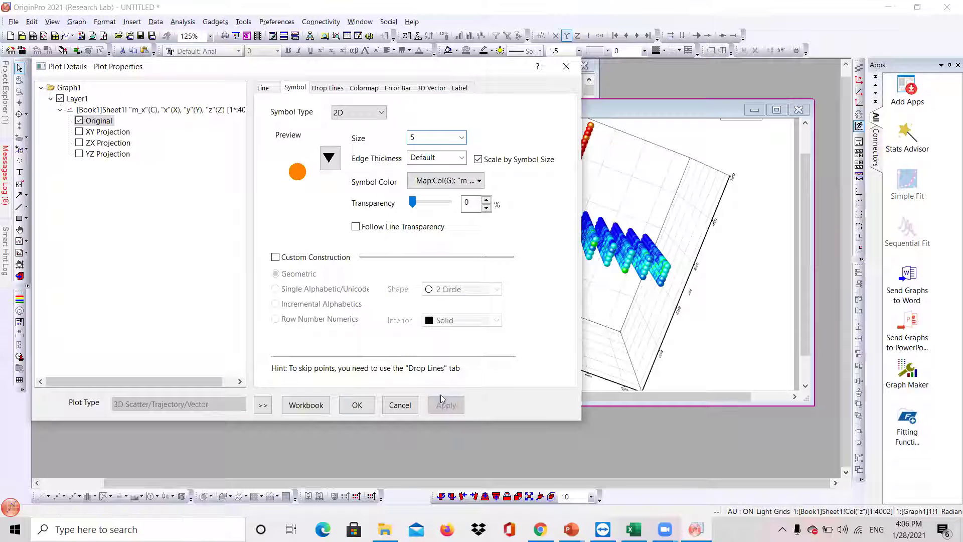
pyautogui.moveTo(428, 67); pyautogui.dragTo(423, 67)
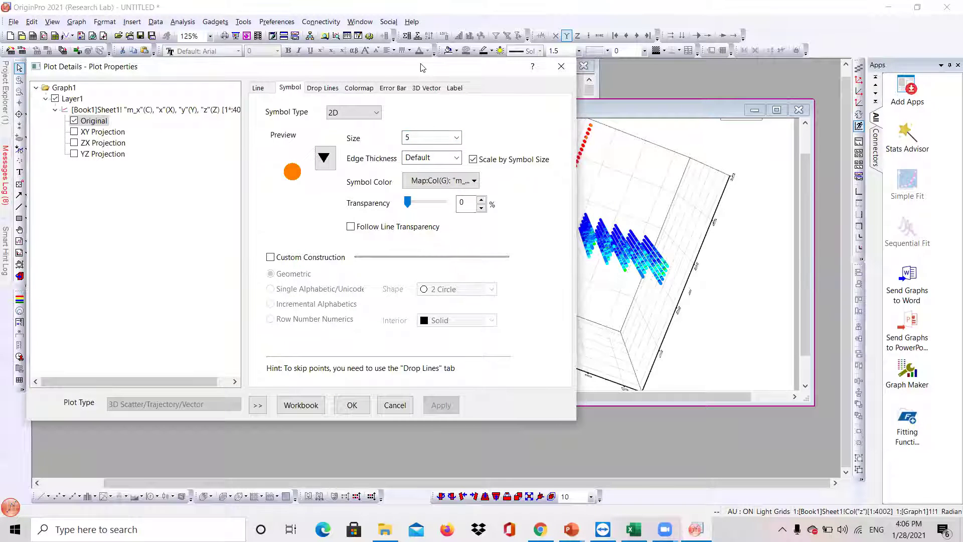
pyautogui.moveTo(422, 67); pyautogui.dragTo(354, 74)
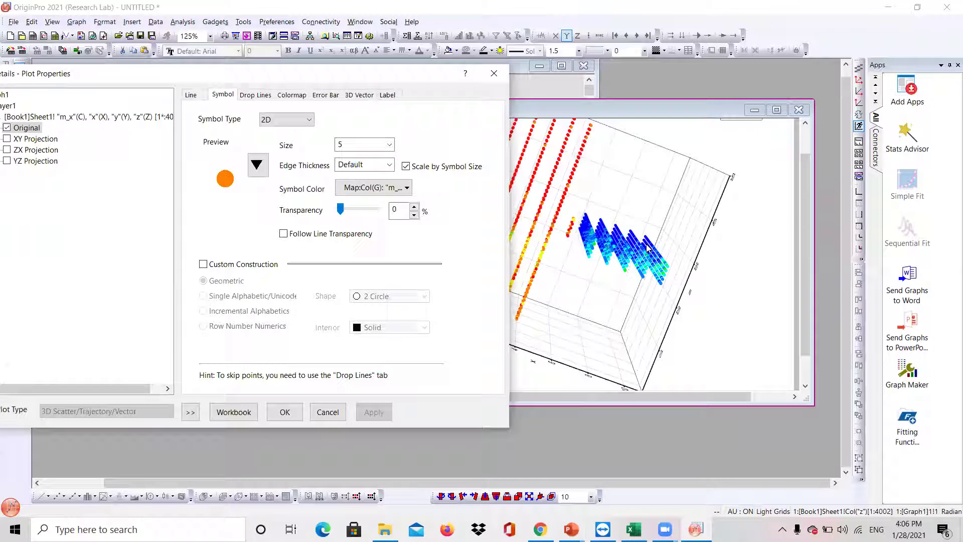